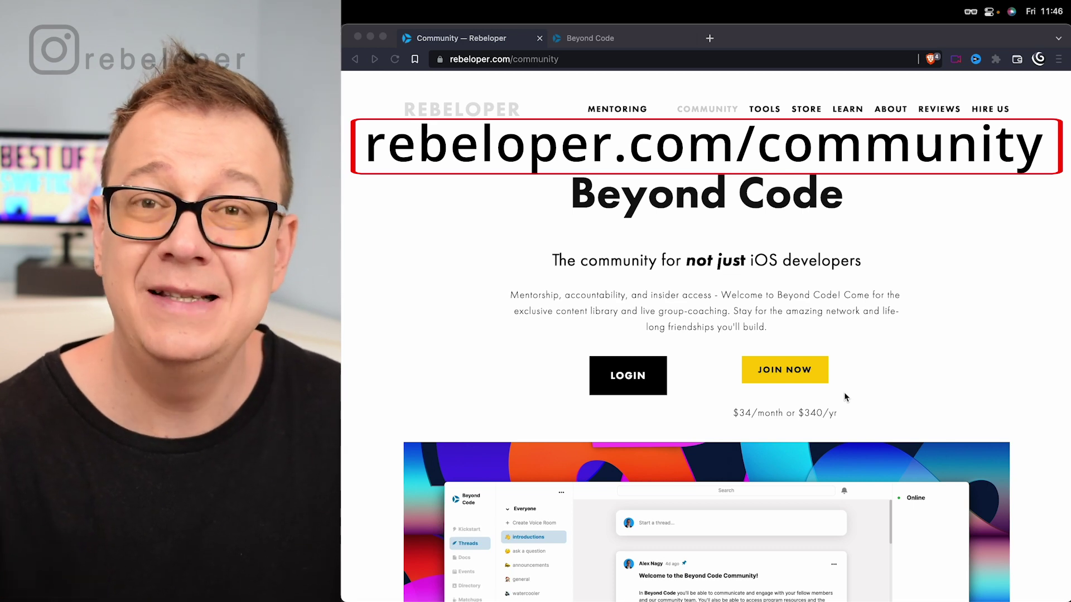
# Browse the Beyond Code community's past events, then switch to Xcode-beta
pyautogui.click(638, 42)
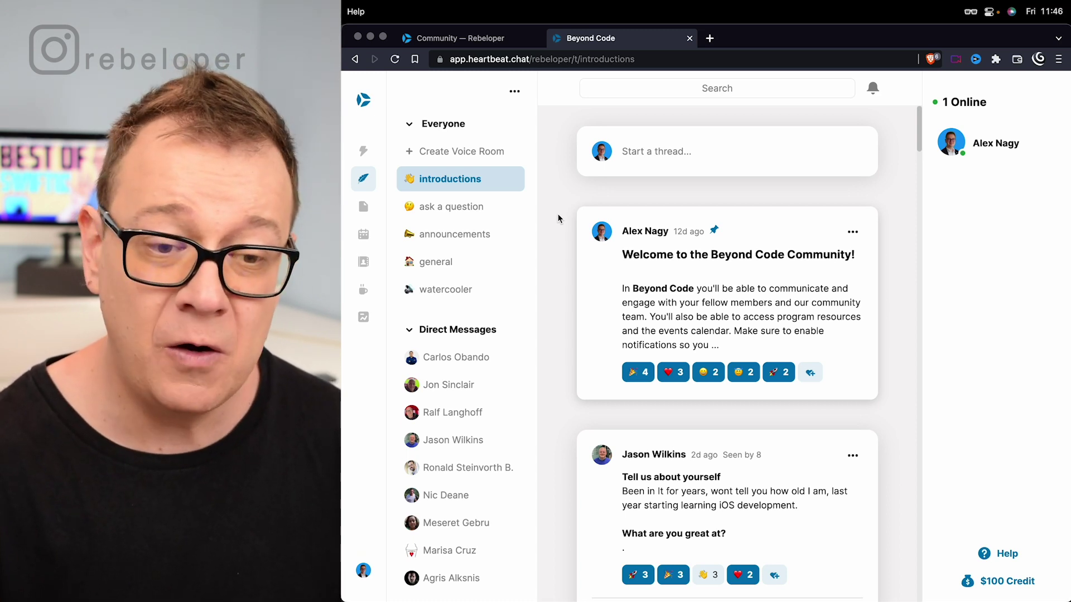
pyautogui.click(363, 237)
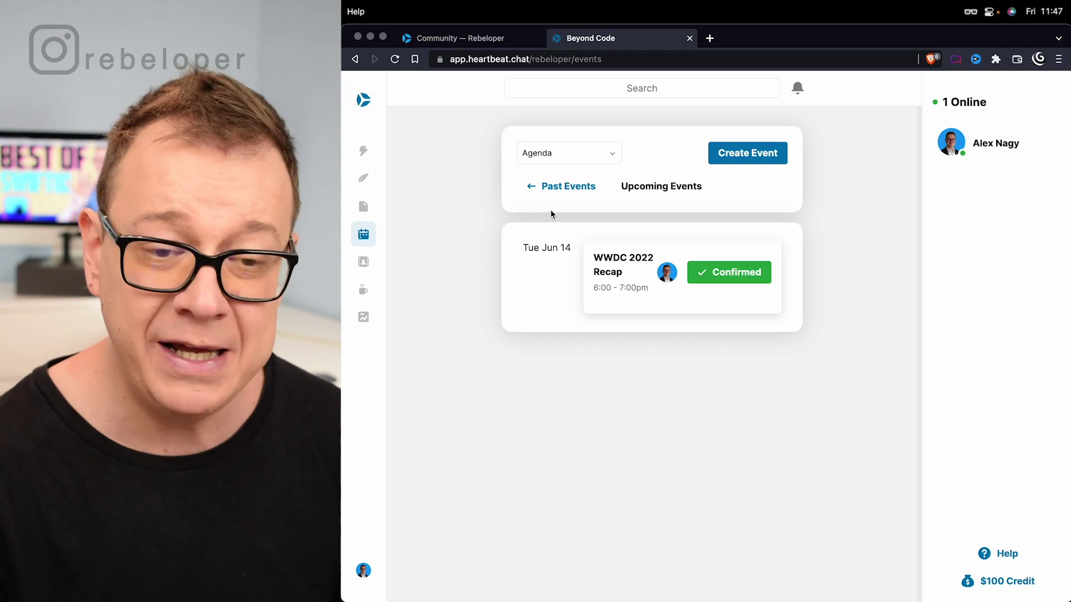
pyautogui.click(560, 193)
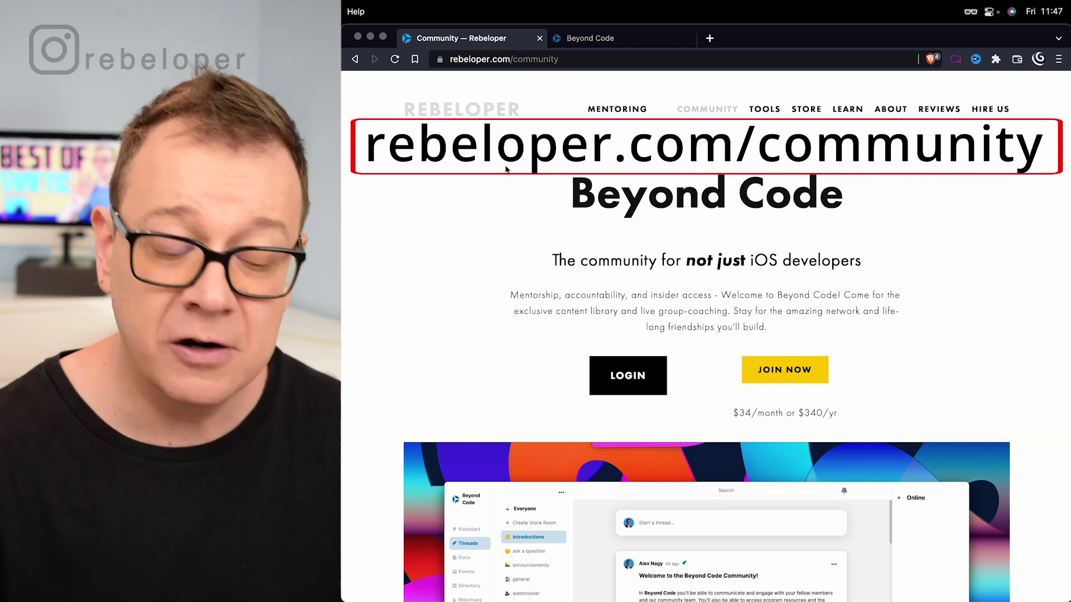
pyautogui.press('super+Tab')
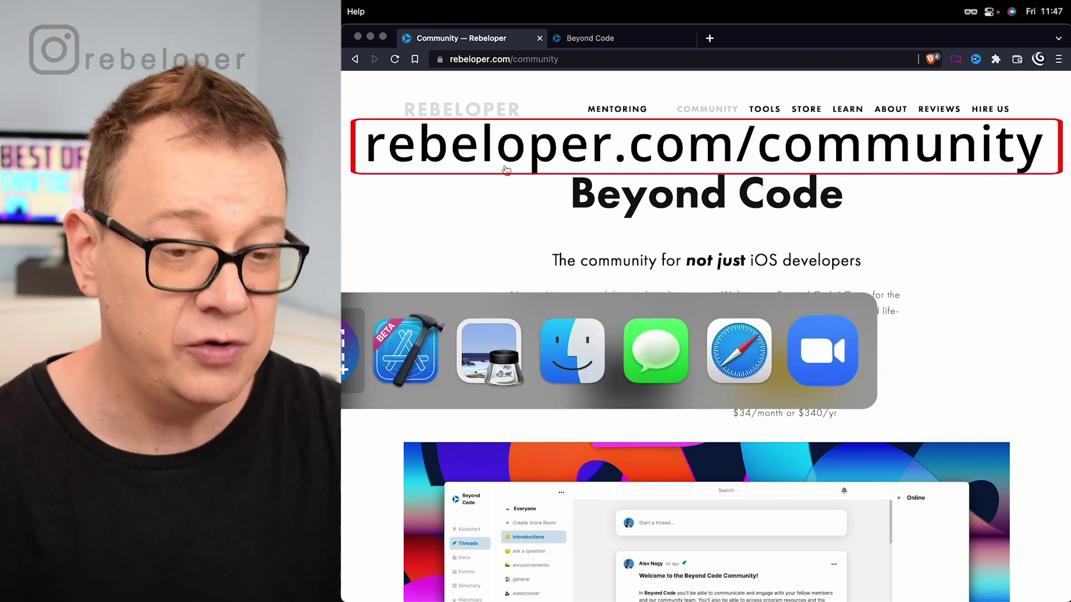
pyautogui.press('super+Tab')
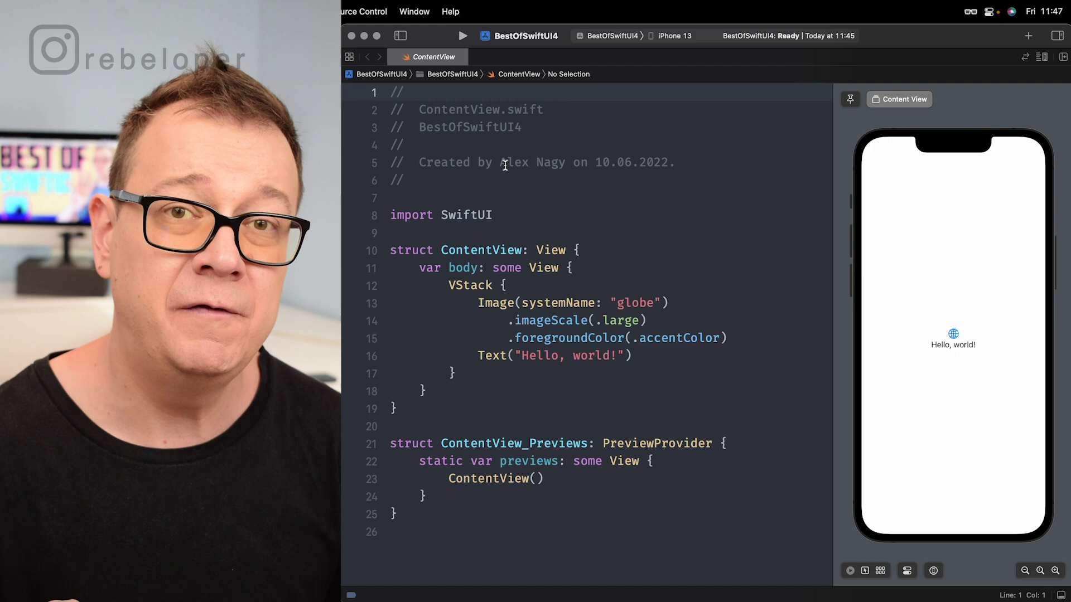
# Switch to the Preview app showing the SwiftUI 4 new-features overview
pyautogui.press('super+Tab')
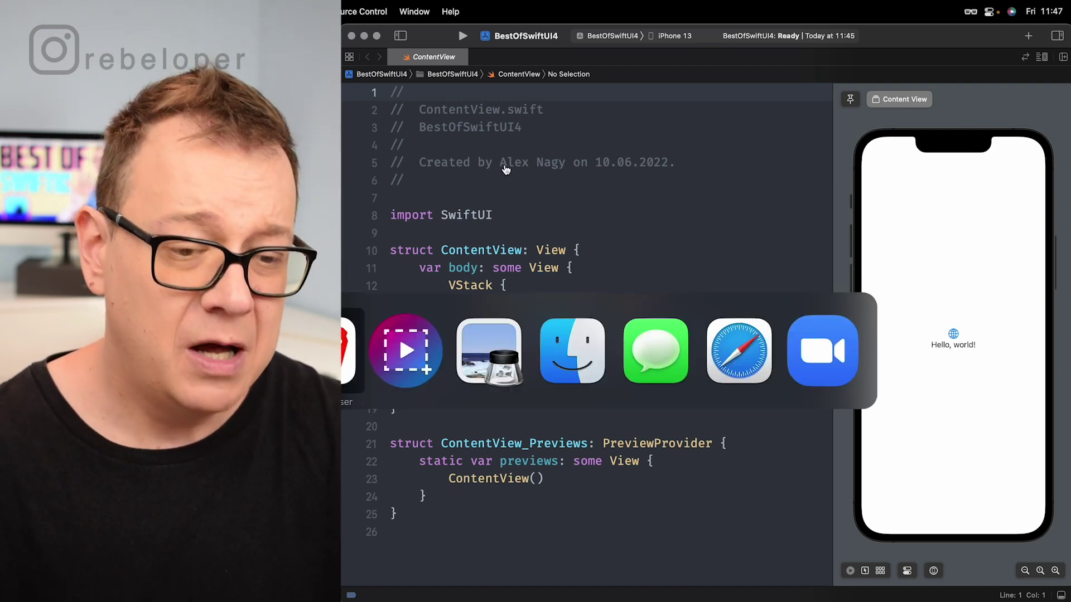
pyautogui.press('super+Tab')
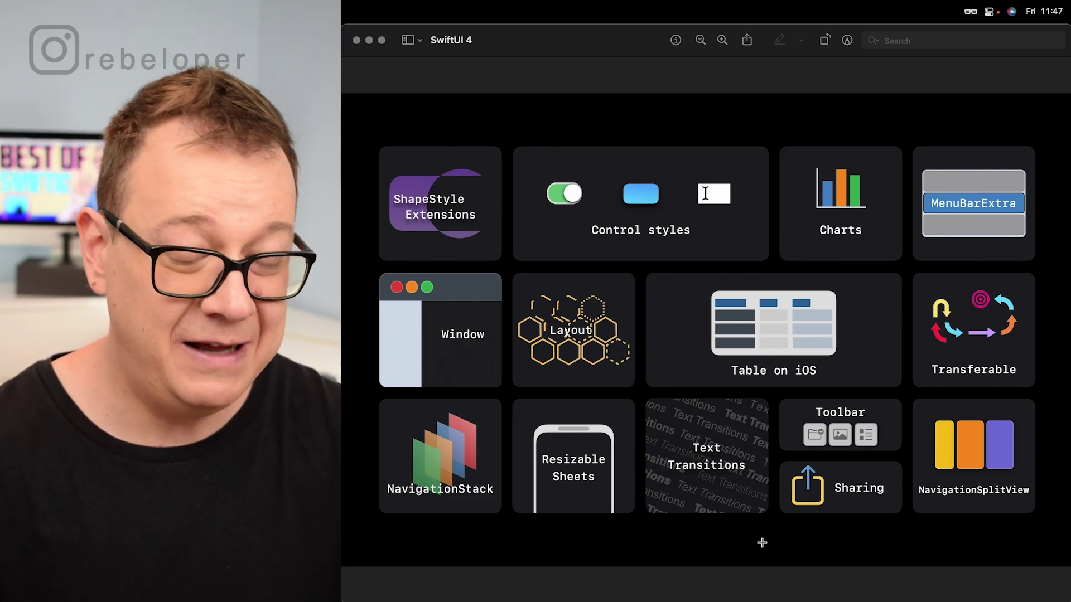
# Replace the image and 'Hello, world!' text with a Button labelled 'Tap me'
pyautogui.press('super+Tab')
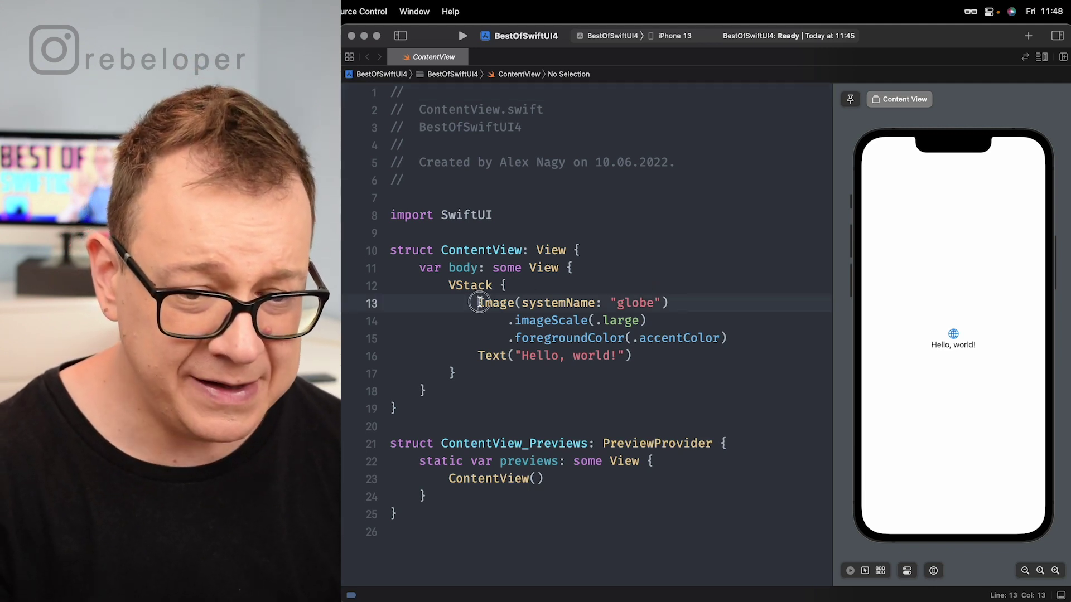
pyautogui.moveTo(479, 302); pyautogui.dragTo(633, 355)
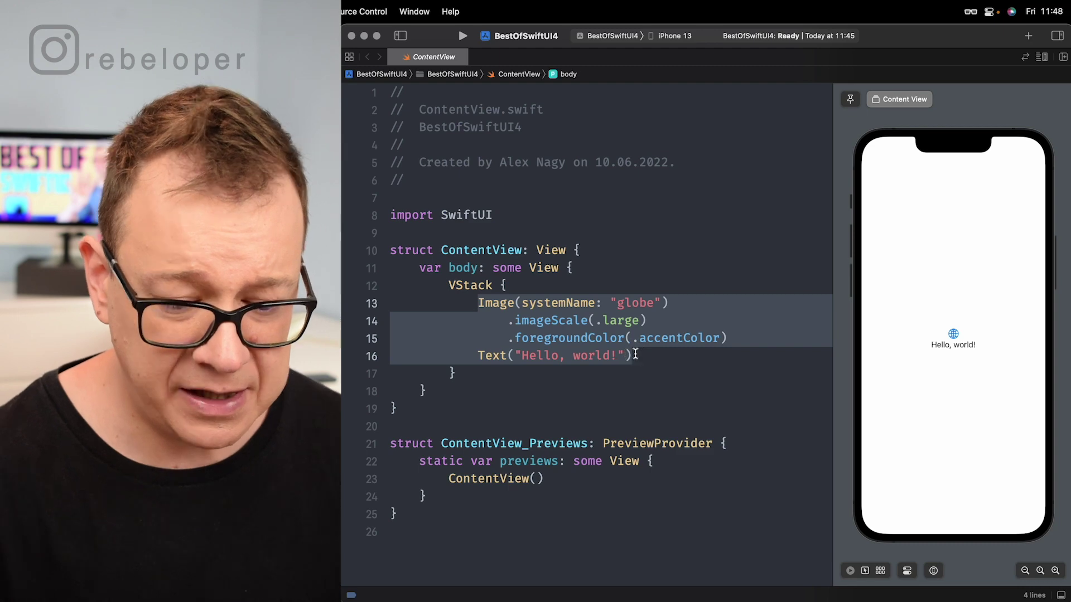
pyautogui.write('But')
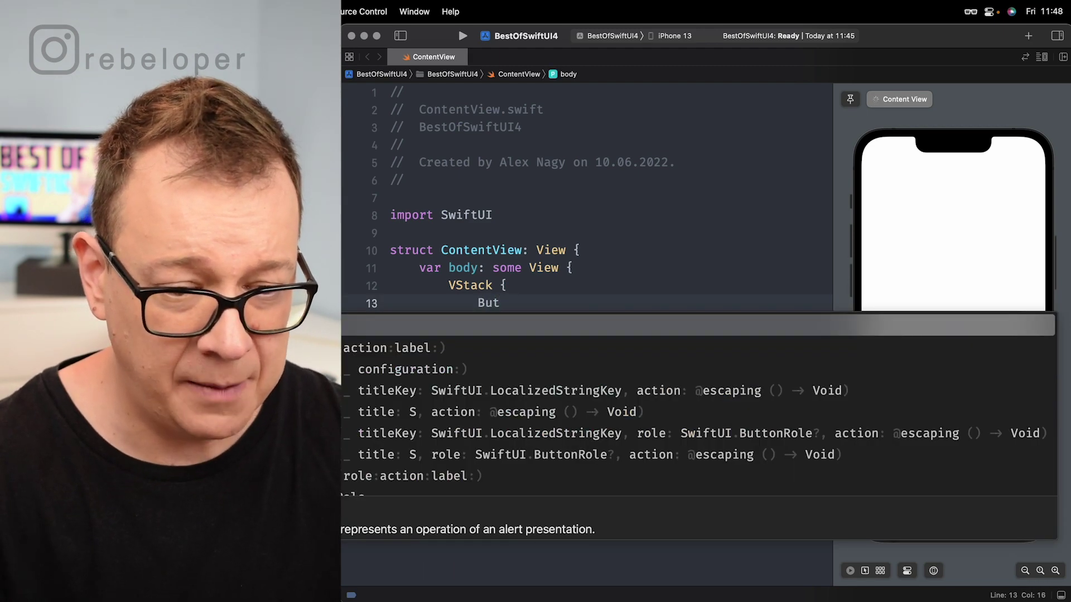
pyautogui.press('Return')
pyautogui.write('(')
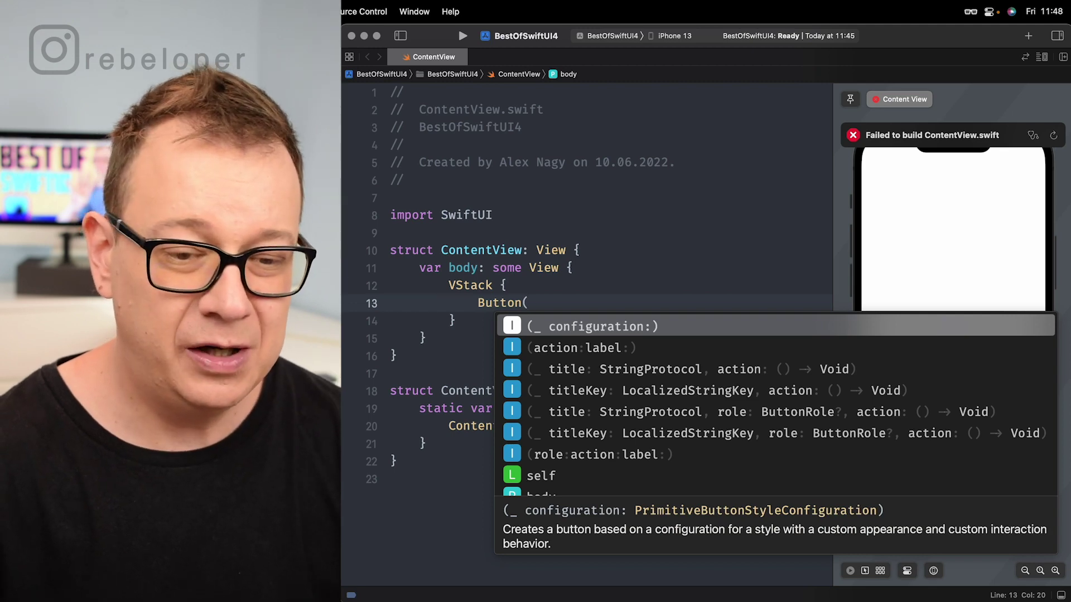
pyautogui.press('Down')
pyautogui.press('Return')
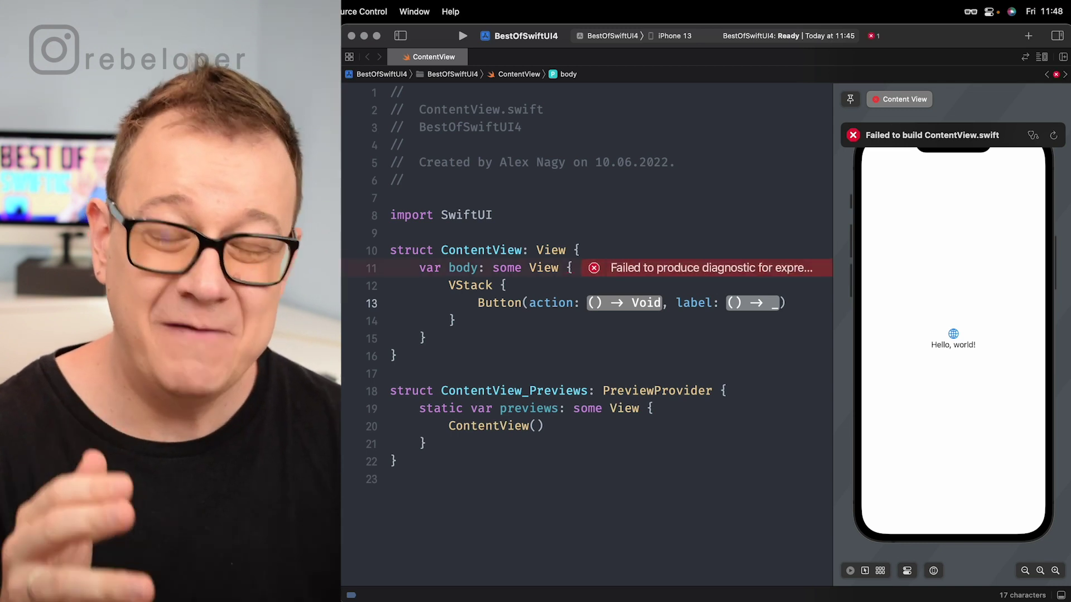
pyautogui.press('Return')
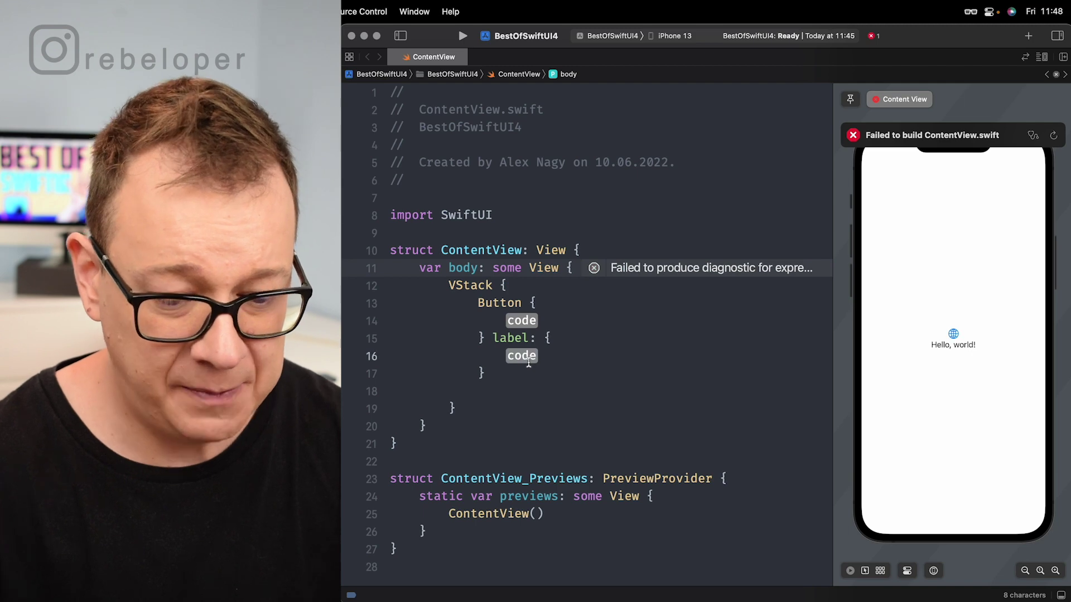
pyautogui.write('Text')
pyautogui.press('Return')
pyautogui.write('Tap me')
pyautogui.press('Tab')
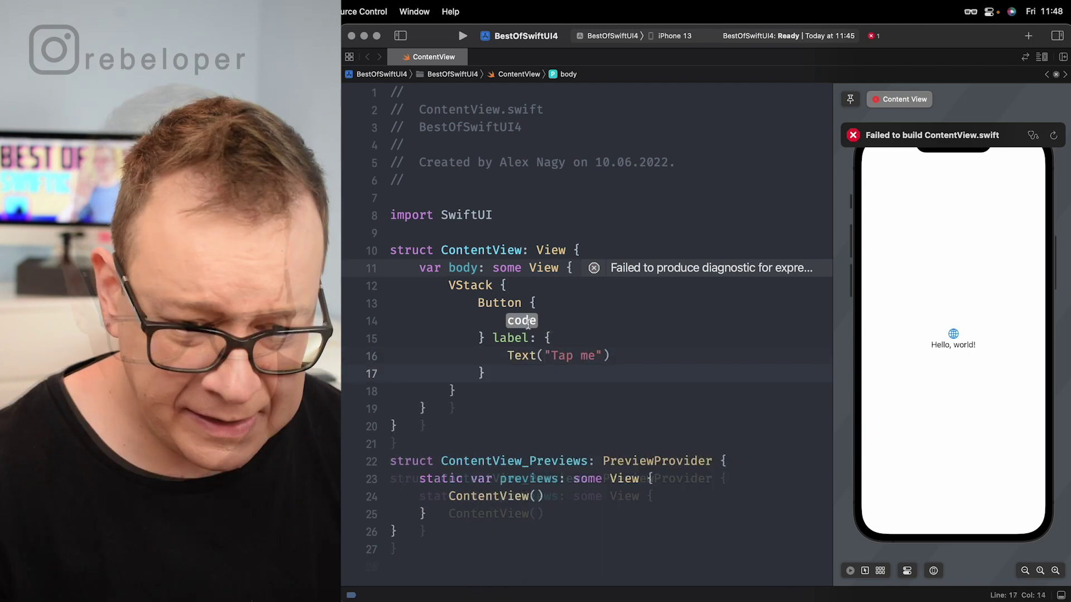
pyautogui.press('BackSpace')
# Add a private isPresented state set to false and toggle it in the button's action
pyautogui.click(609, 249)
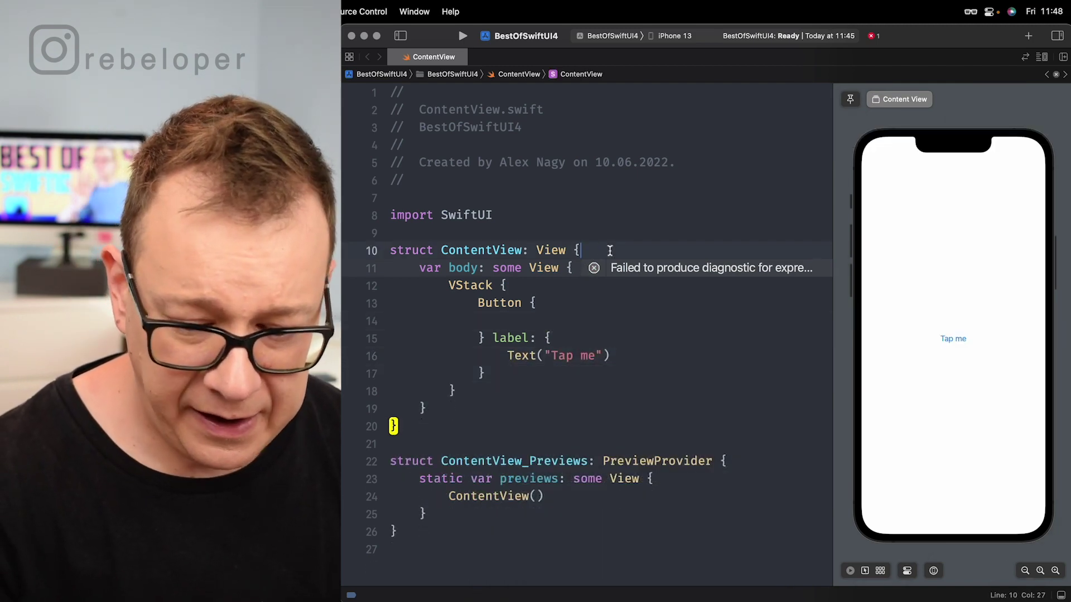
pyautogui.press('Return')
pyautogui.press('Return')
pyautogui.press('Return')
pyautogui.press('Up')
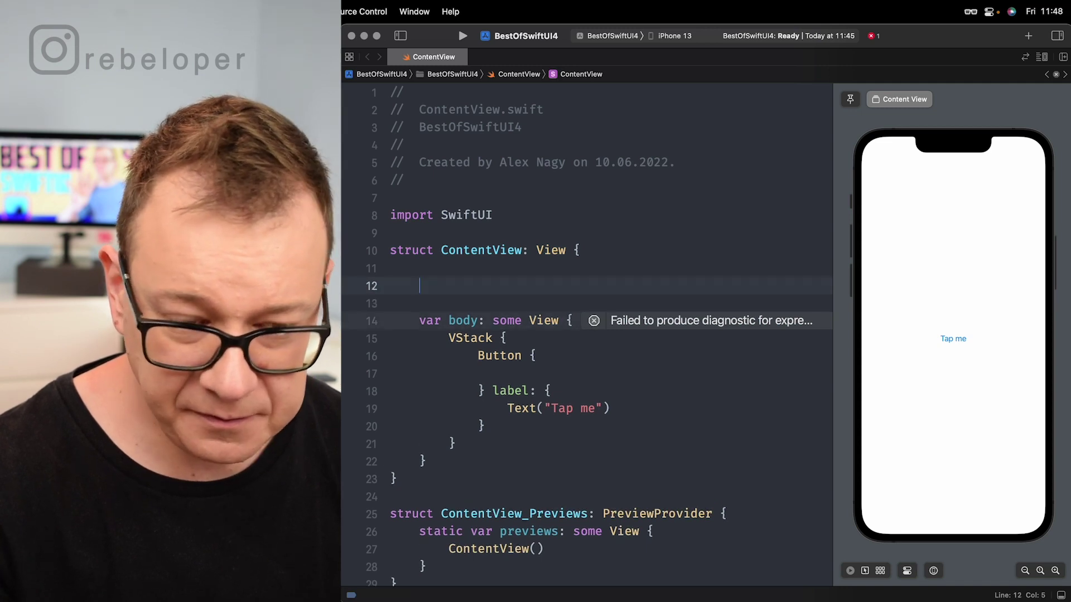
pyautogui.write('ps')
pyautogui.press('Return')
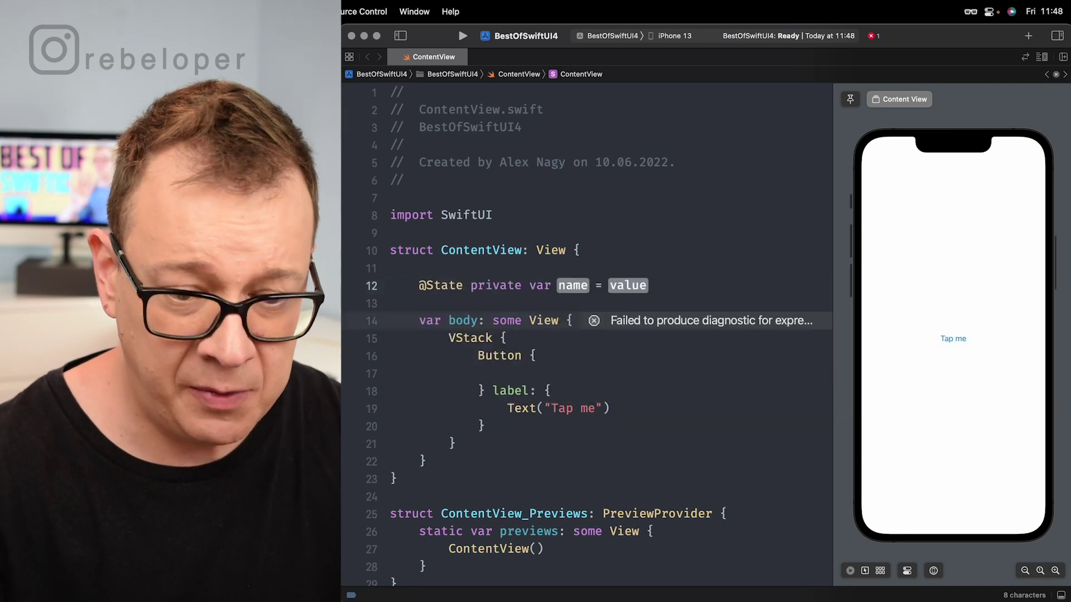
pyautogui.write('isPresent')
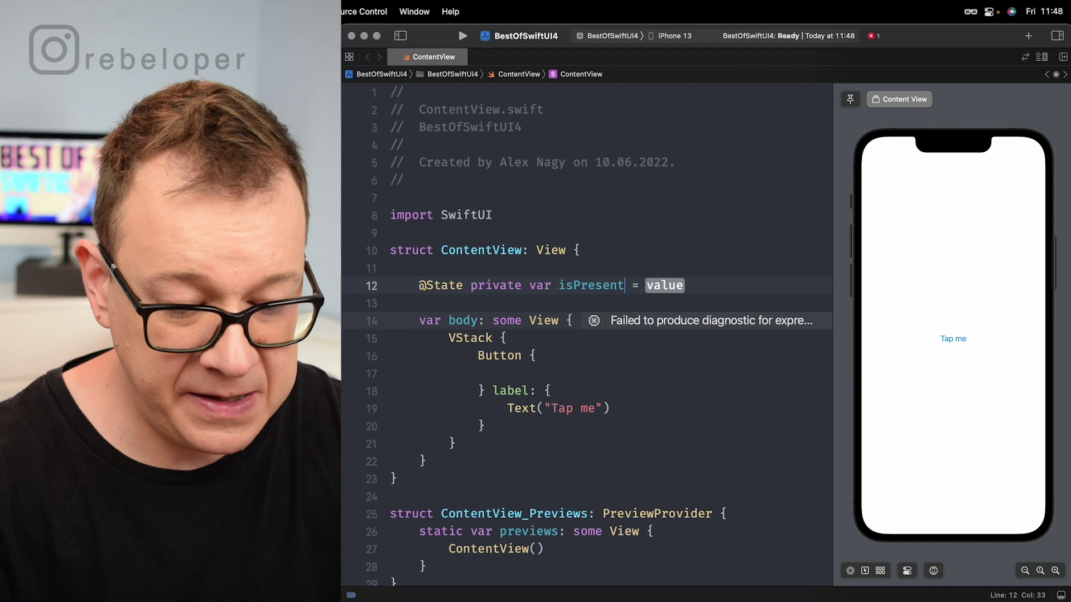
pyautogui.write('fa')
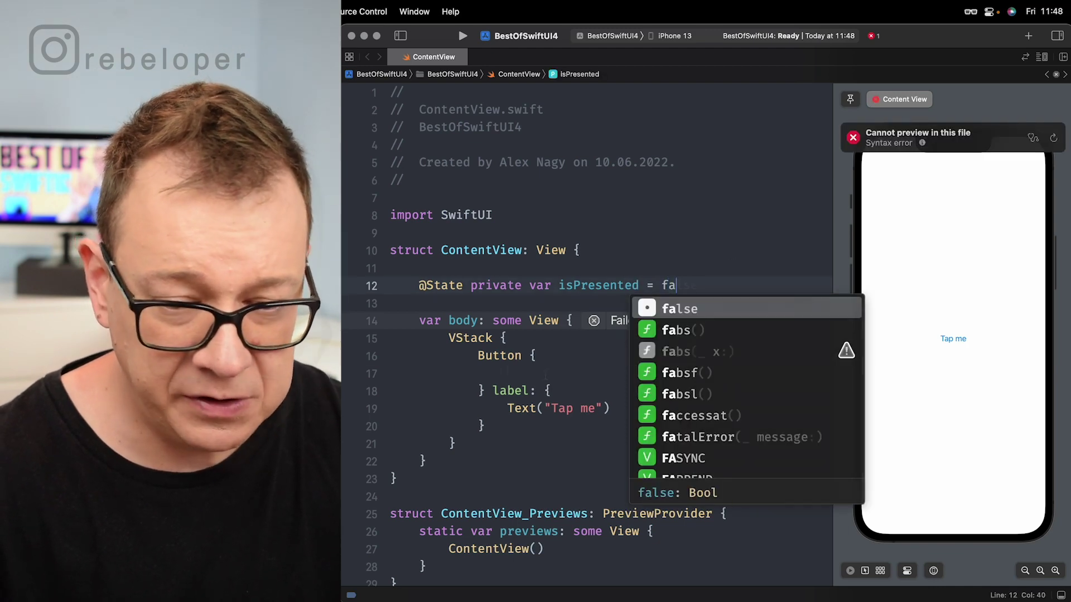
pyautogui.press('Return')
pyautogui.click(509, 374)
pyautogui.write('isPresented.t')
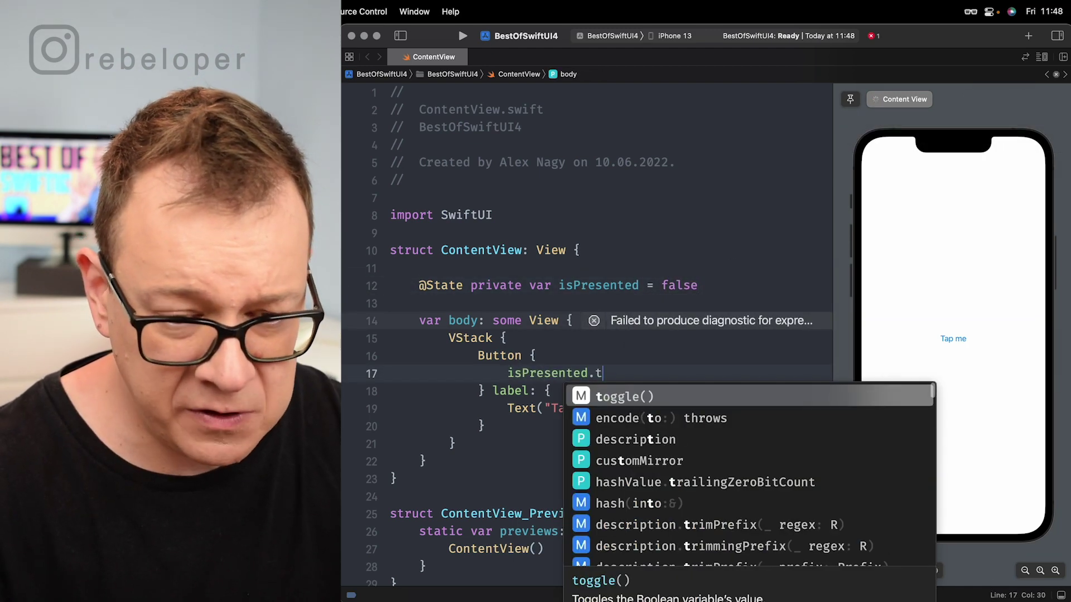
pyautogui.press('Return')
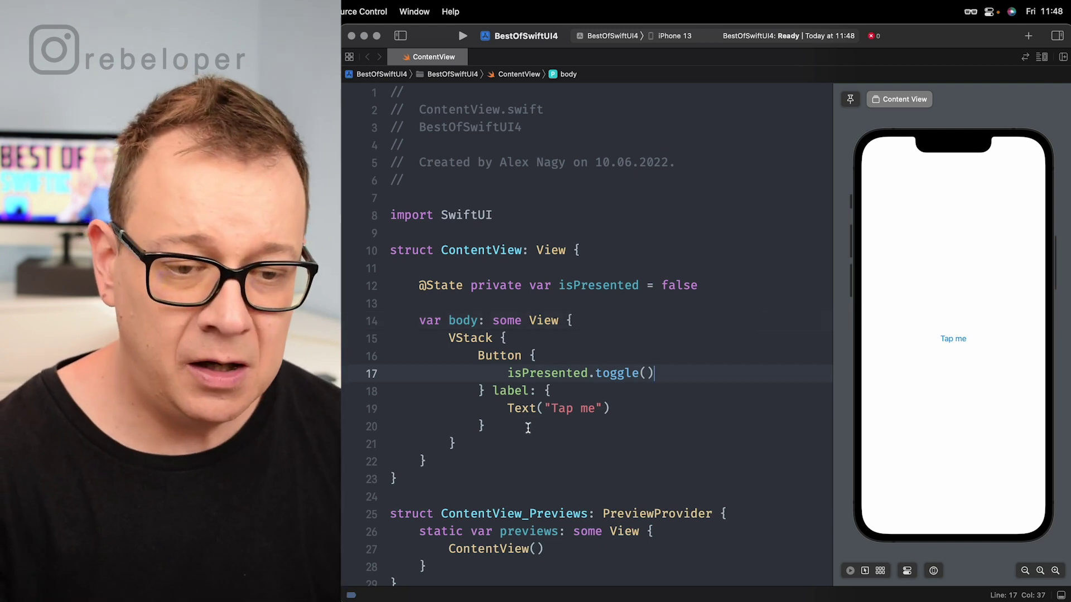
# Create a Swift File named DetailView from ContentView's context menu in the navigator
pyautogui.click(400, 36)
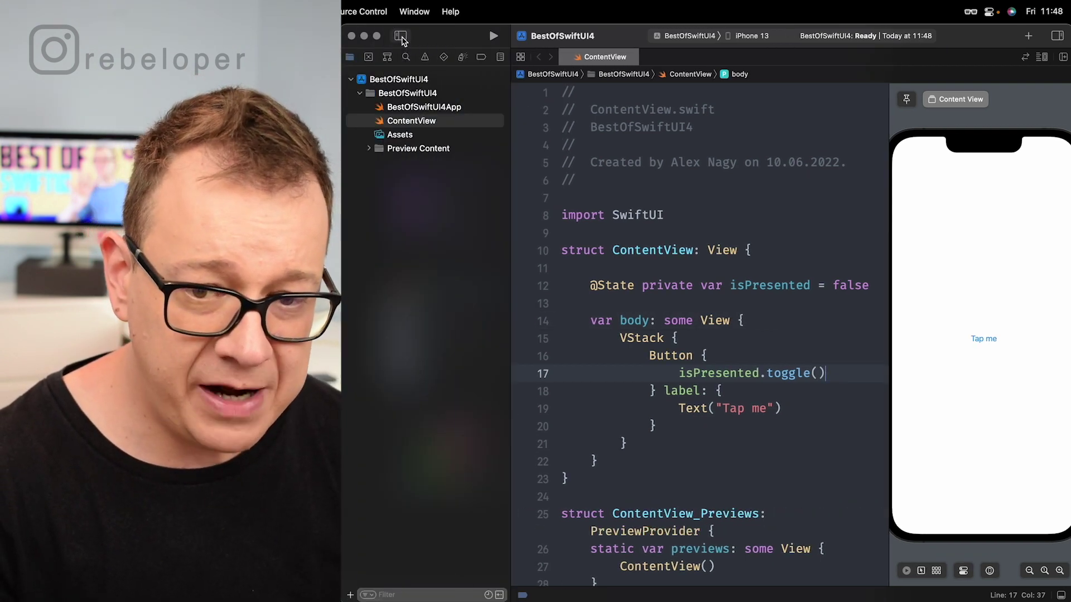
pyautogui.rightClick(451, 126)
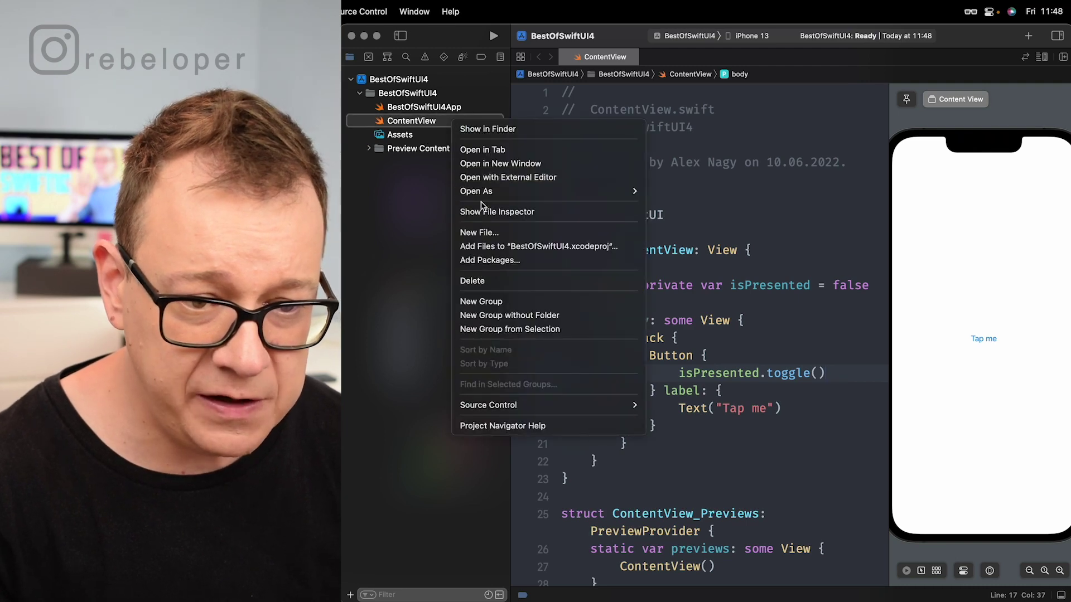
pyautogui.click(485, 232)
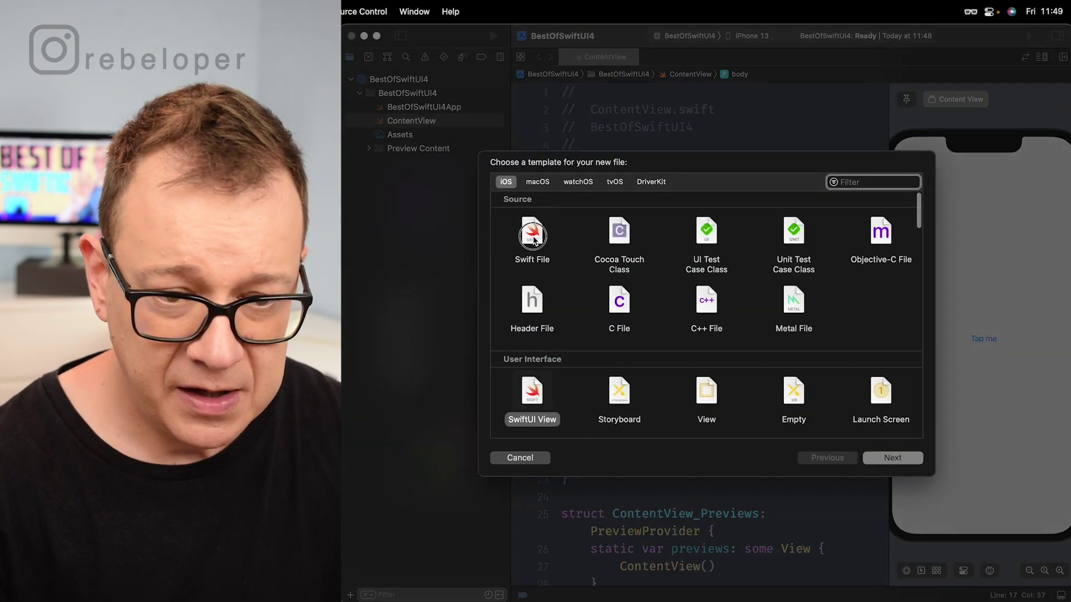
pyautogui.click(534, 241)
pyautogui.click(890, 458)
pyautogui.write('DetailView')
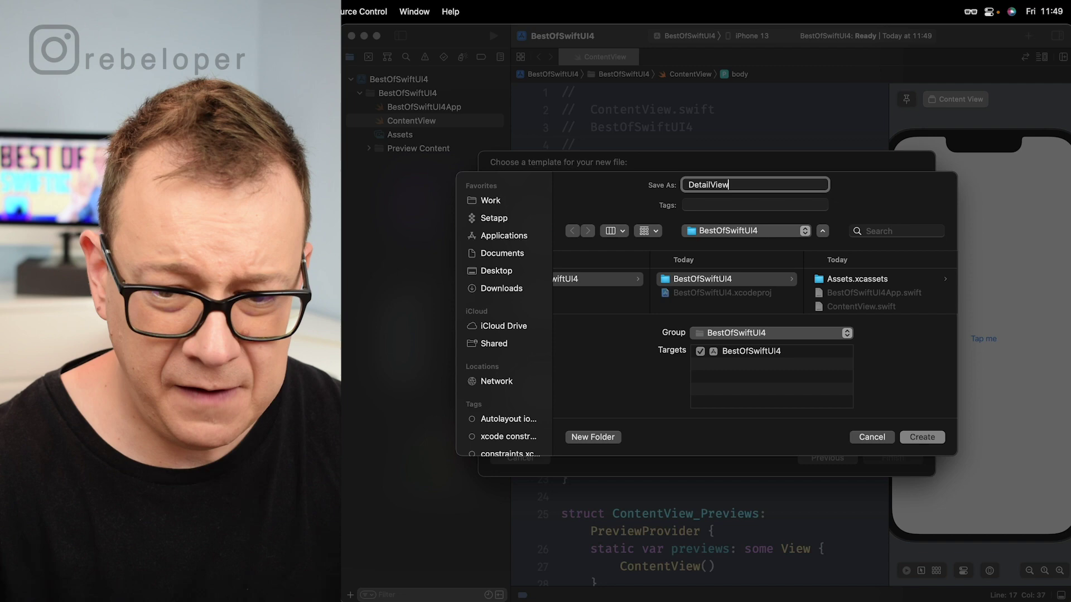
pyautogui.press('Return')
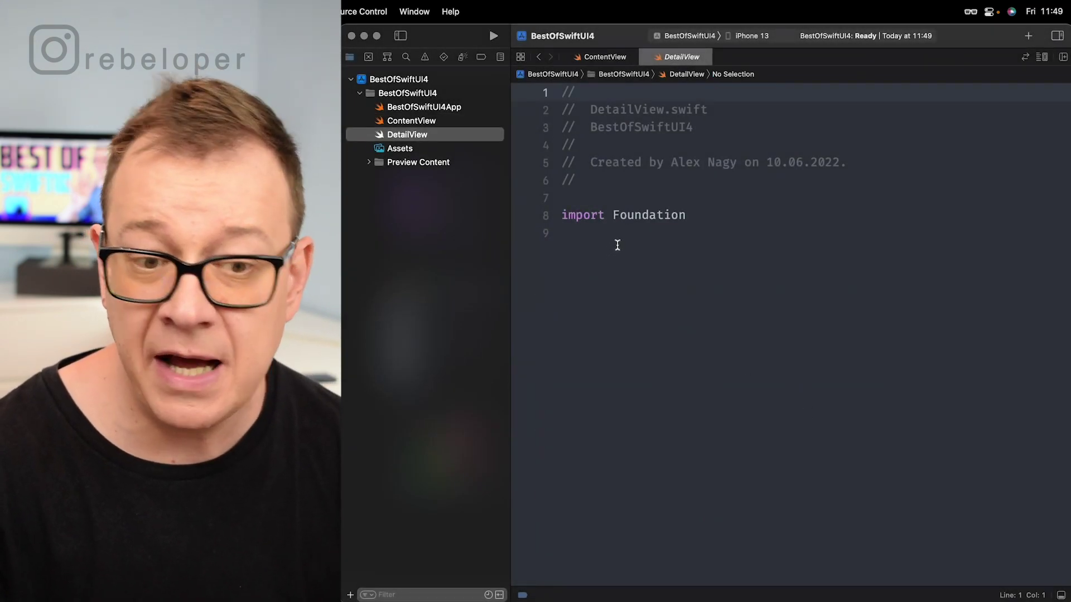
# Import SwiftUI and declare a DetailView struct conforming to View with a body
pyautogui.click(622, 235)
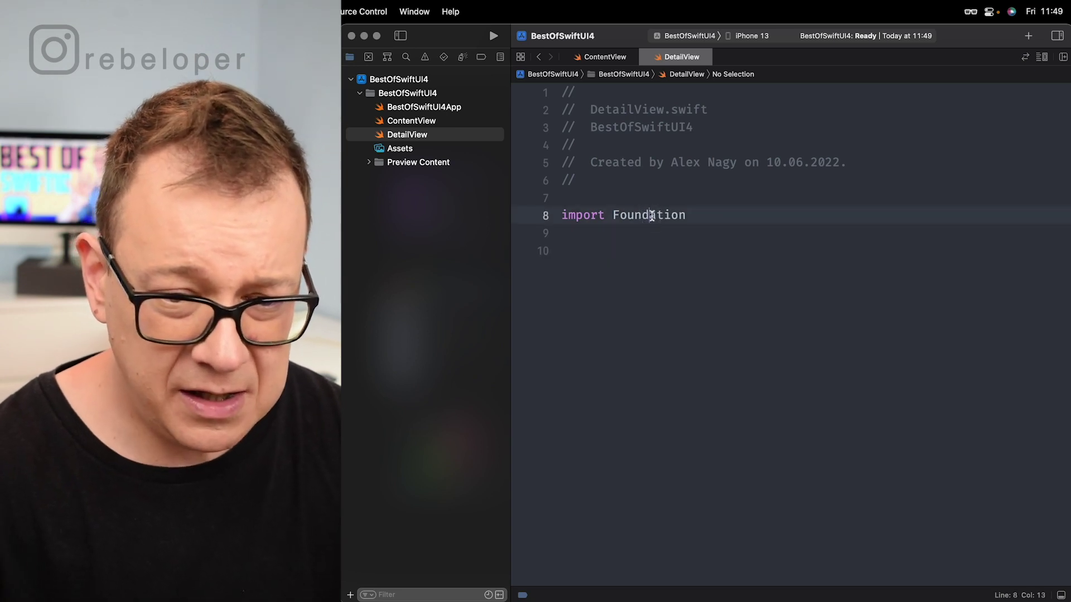
pyautogui.write('Sw')
pyautogui.press('Down')
pyautogui.press('Return')
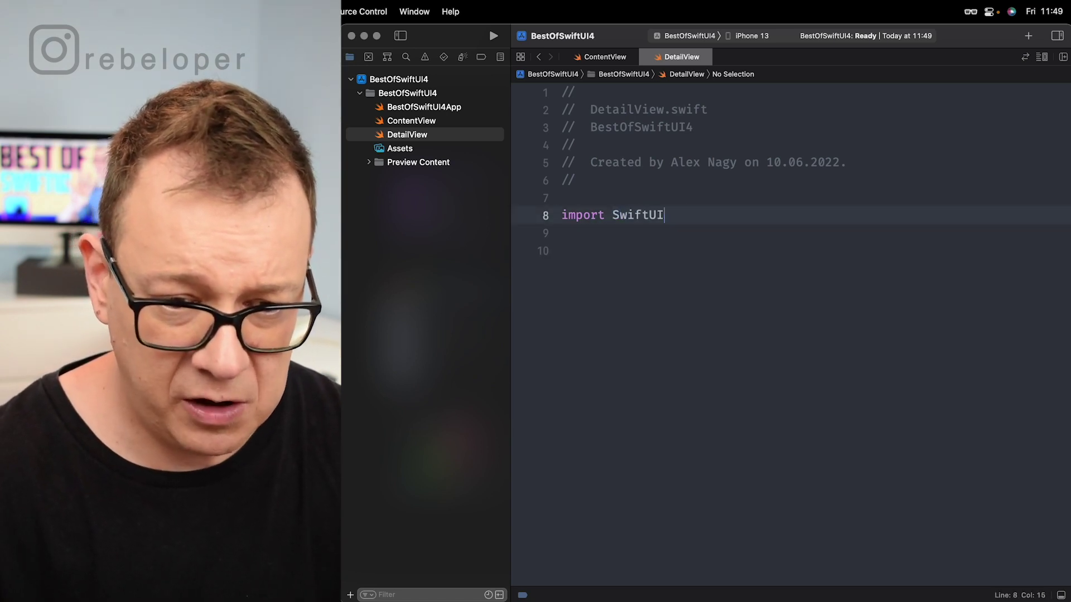
pyautogui.write('str')
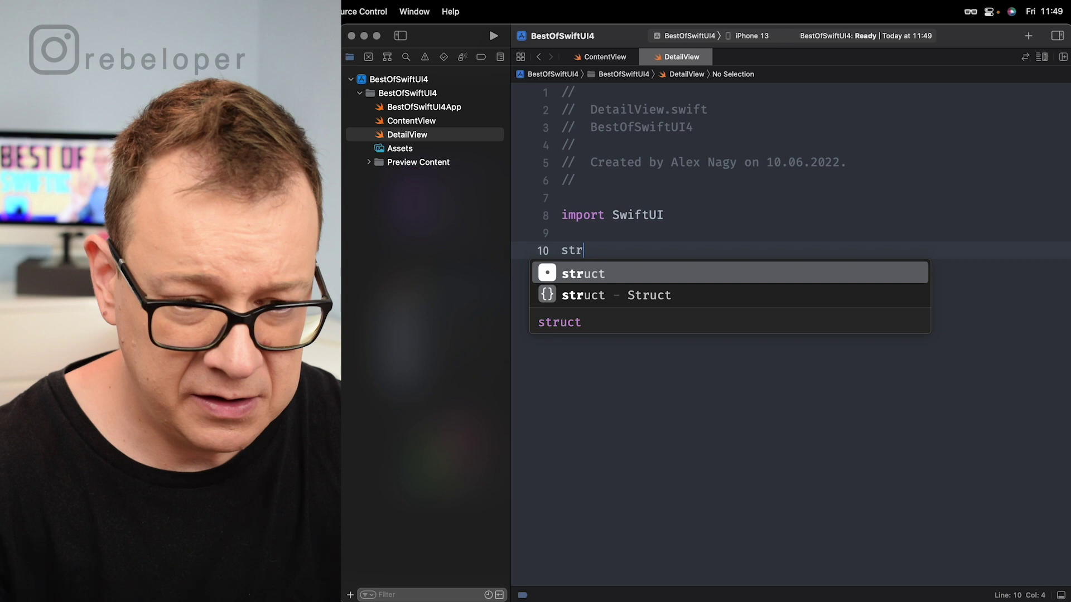
pyautogui.press('Down')
pyautogui.press('Return')
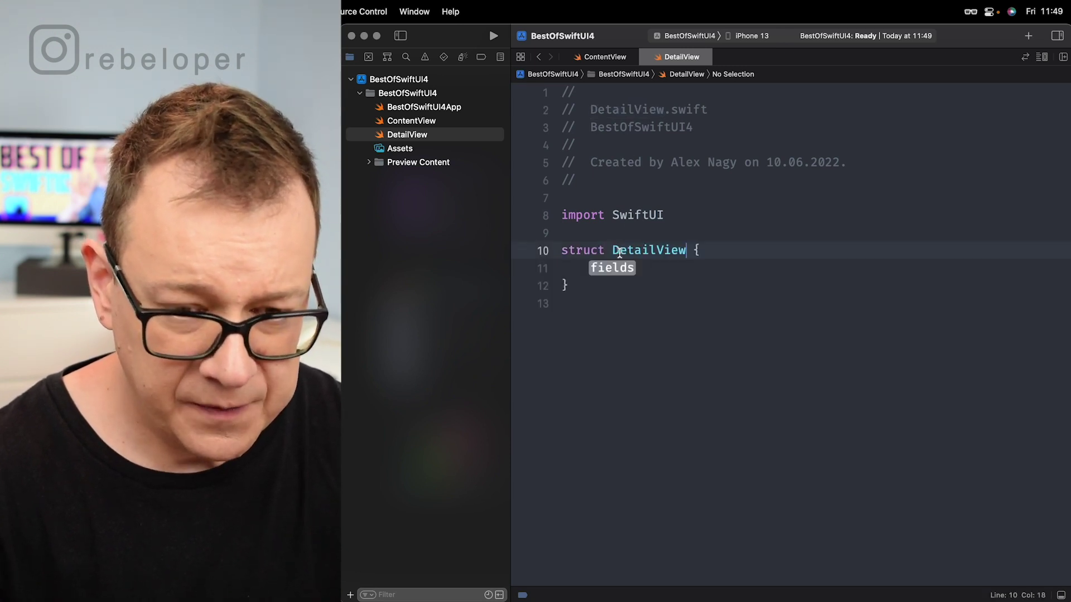
pyautogui.write(': Vi')
pyautogui.press('Return')
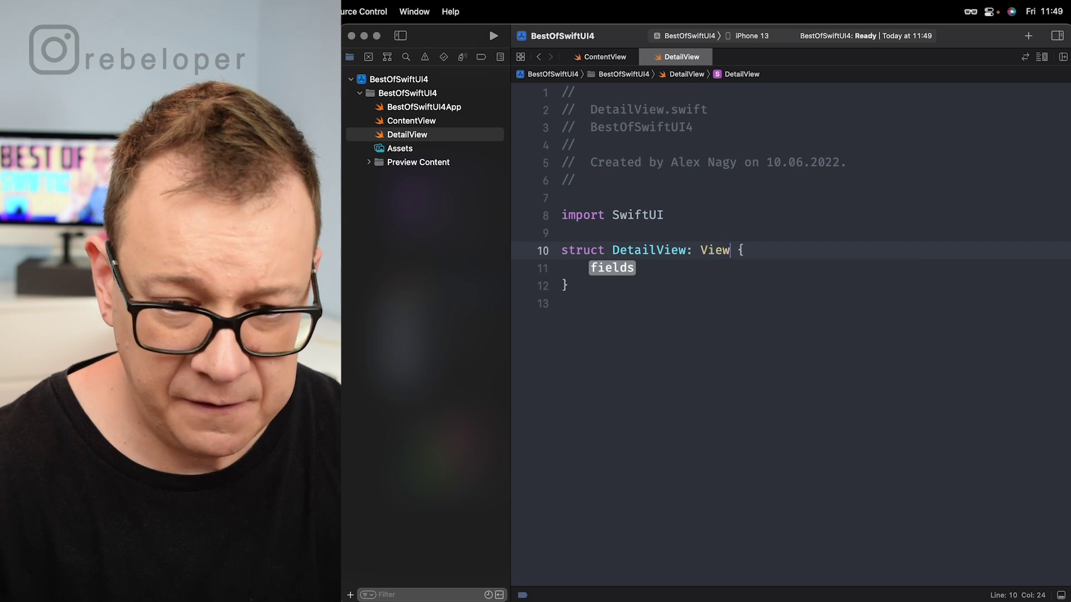
pyautogui.write('bo')
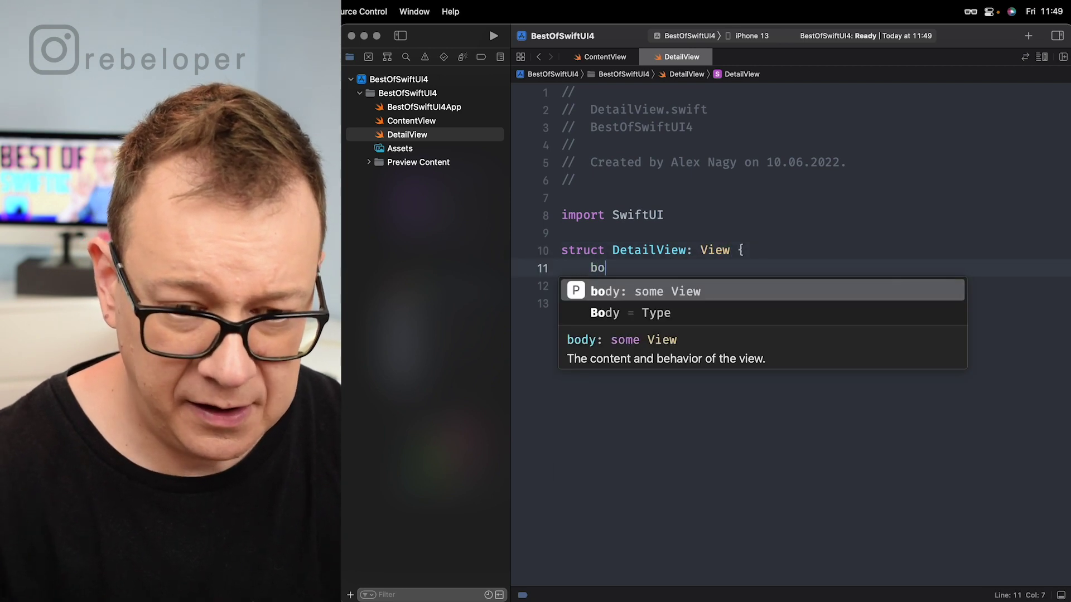
pyautogui.press('Return')
pyautogui.write('{')
pyautogui.press('Return')
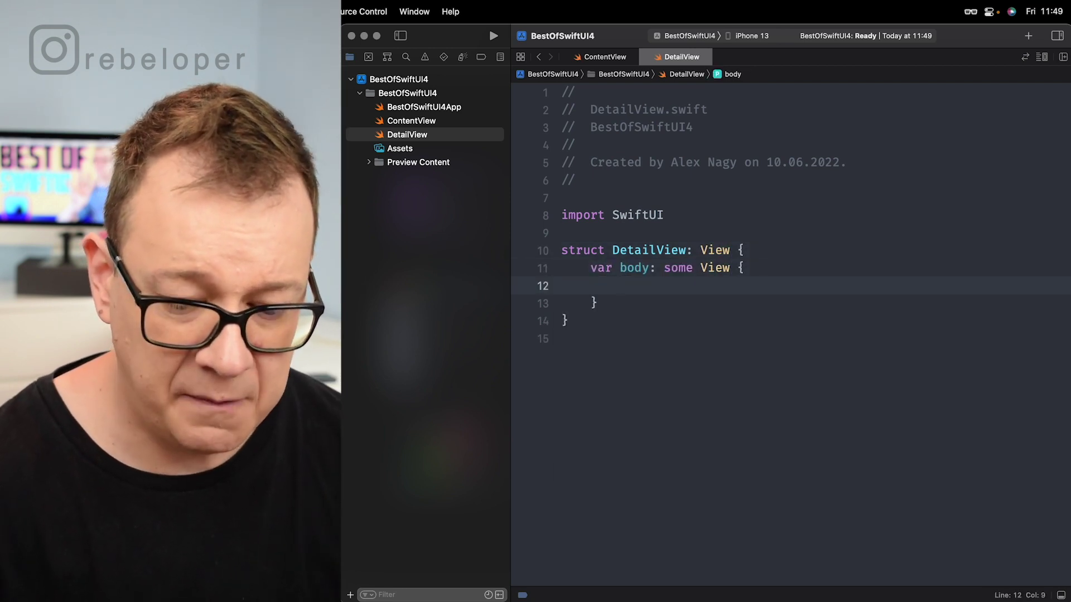
pyautogui.write('Butt')
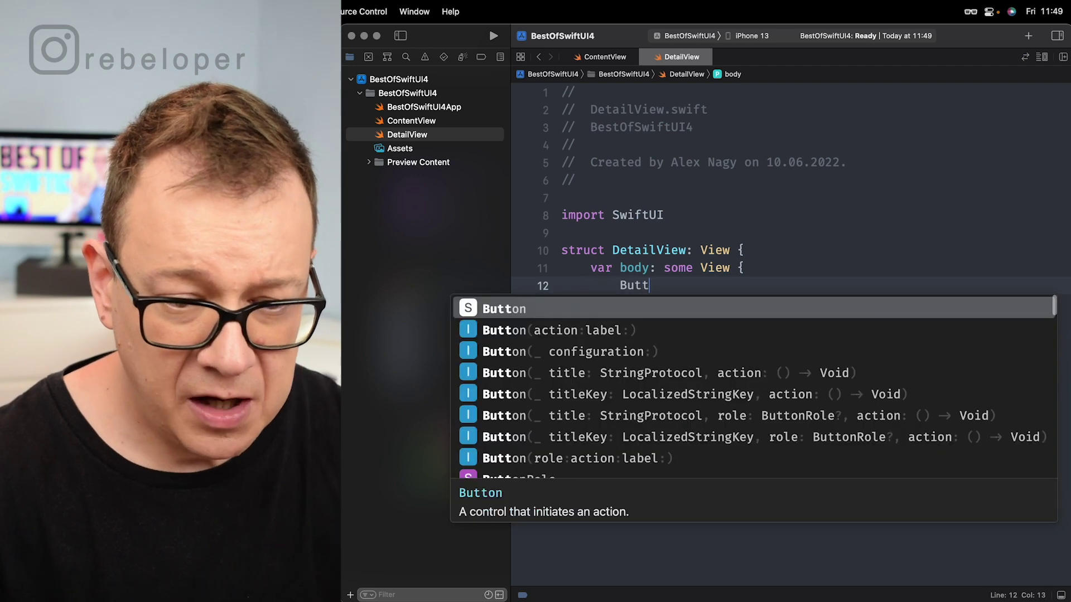
pyautogui.press('Down')
pyautogui.press('Return')
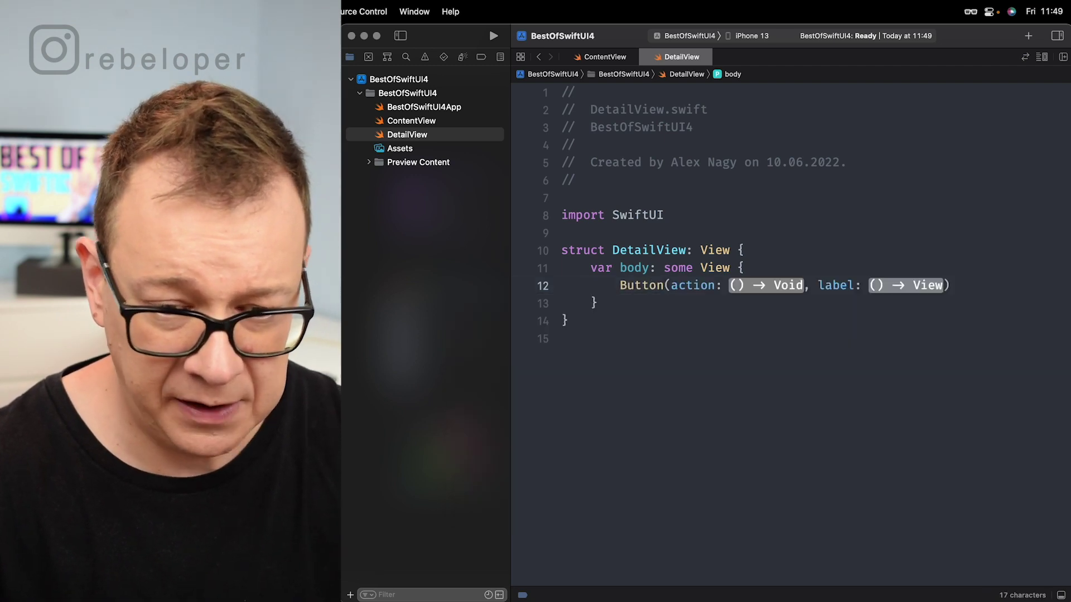
pyautogui.press('Return')
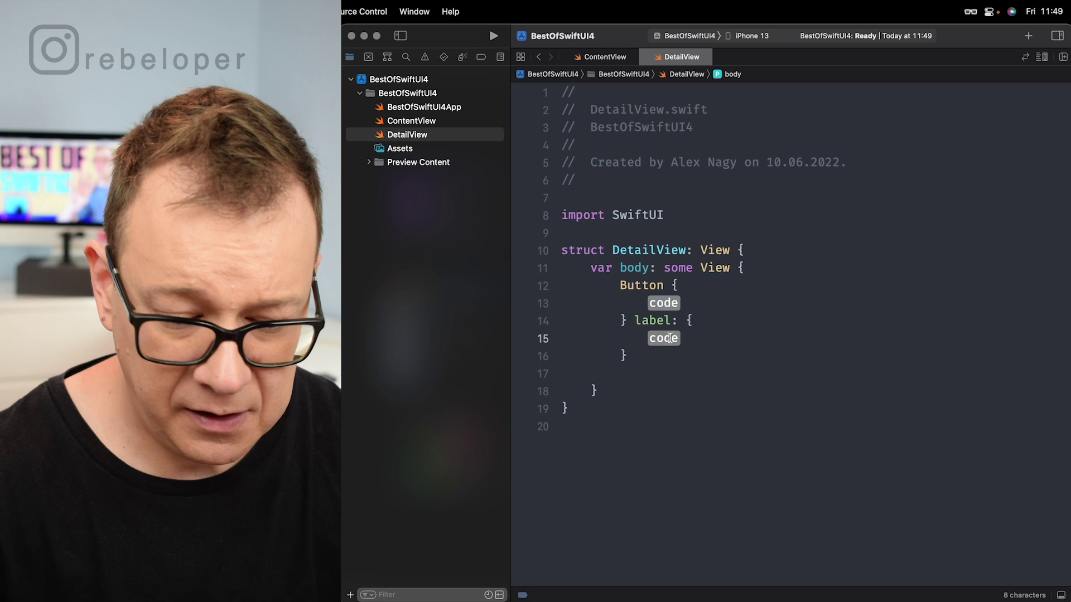
pyautogui.write('Text')
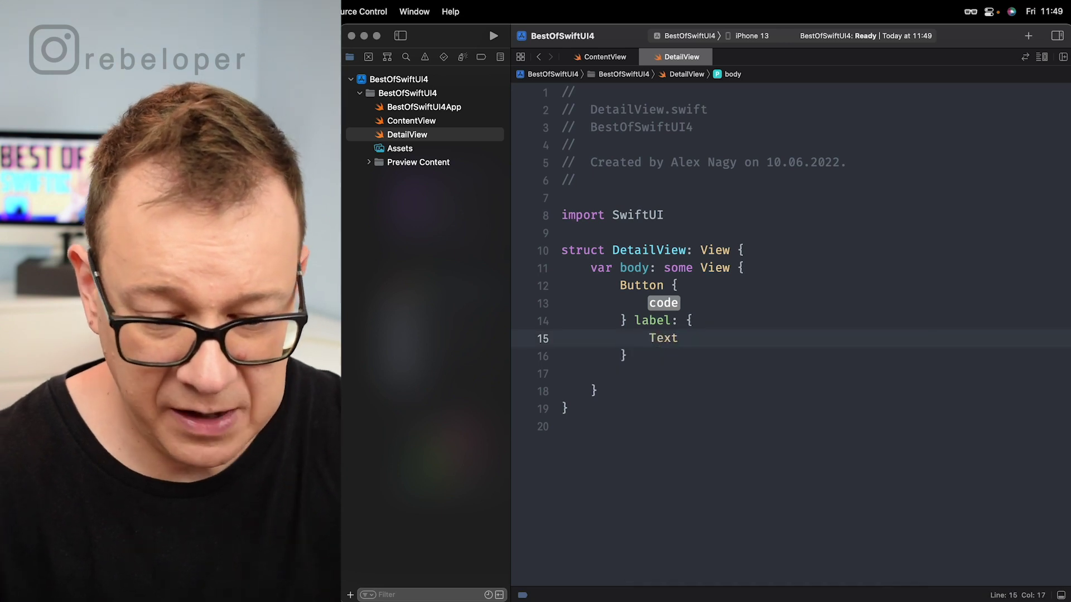
pyautogui.write('("Dismiss')
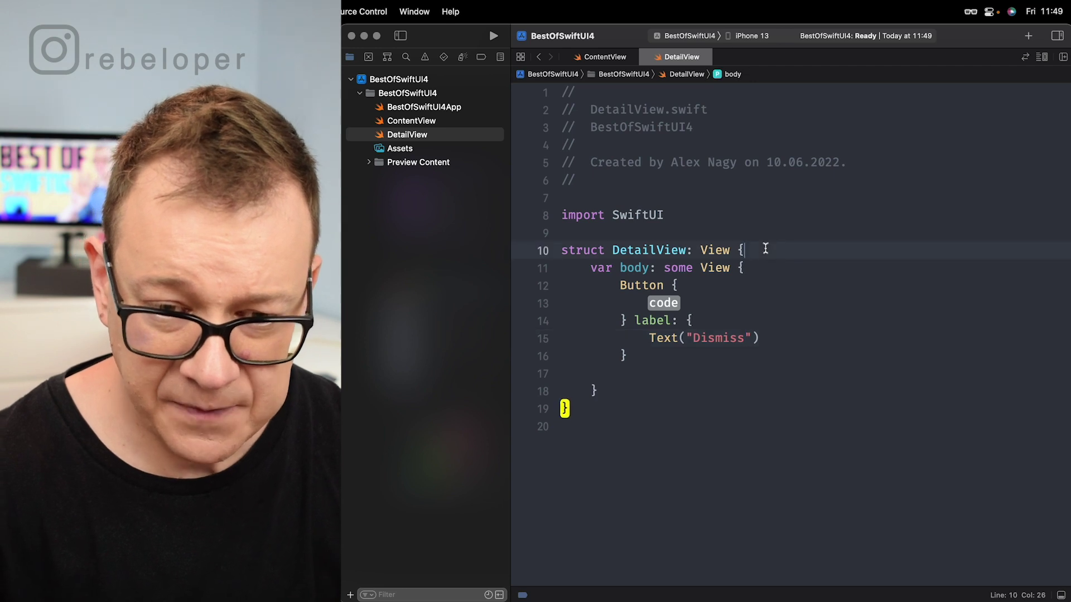
pyautogui.press('Return')
pyautogui.press('Return')
pyautogui.press('Return')
pyautogui.write('d')
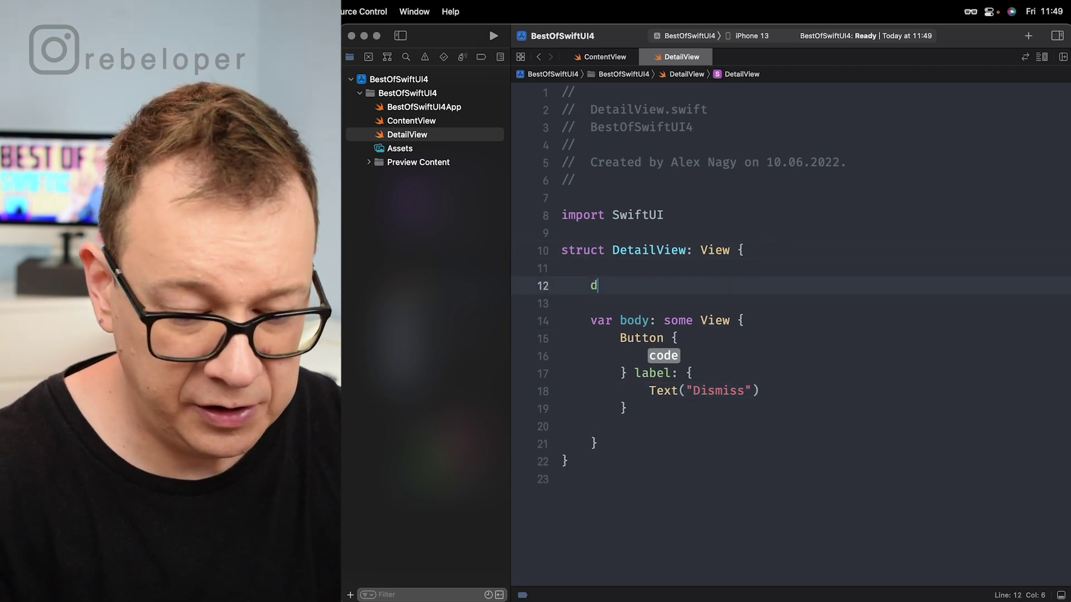
pyautogui.write('is')
pyautogui.press('Down')
pyautogui.press('Return')
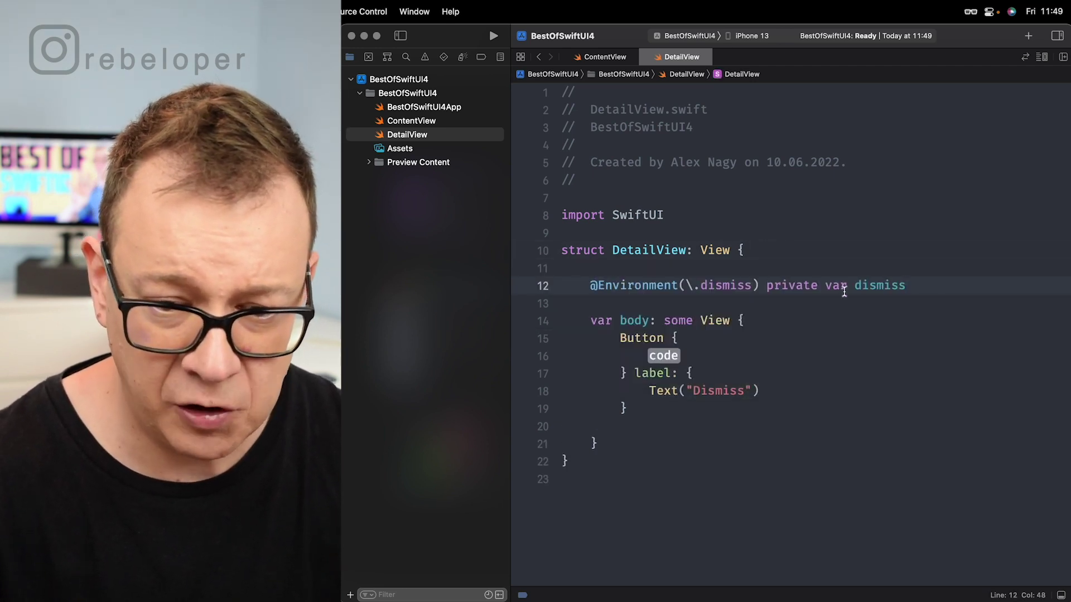
pyautogui.click(662, 355)
pyautogui.write('dis')
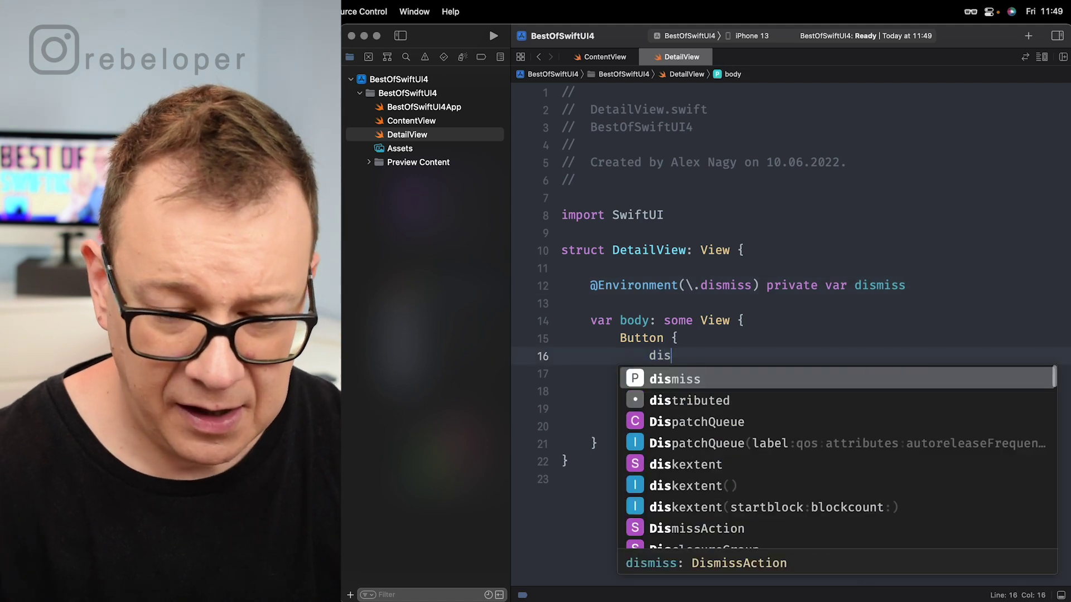
pyautogui.press('Return')
pyautogui.write('()')
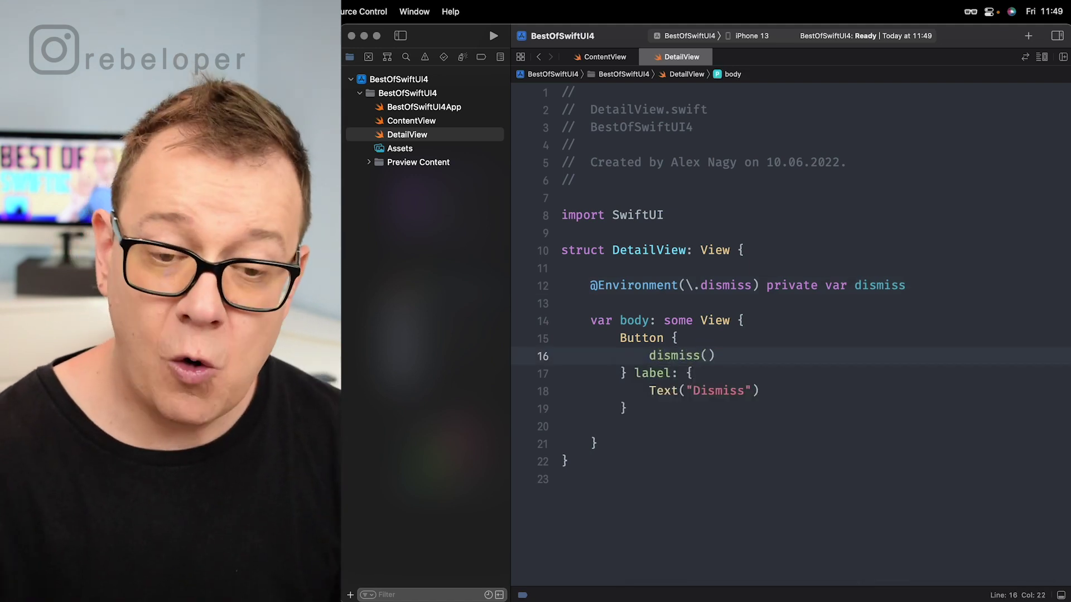
pyautogui.click(438, 121)
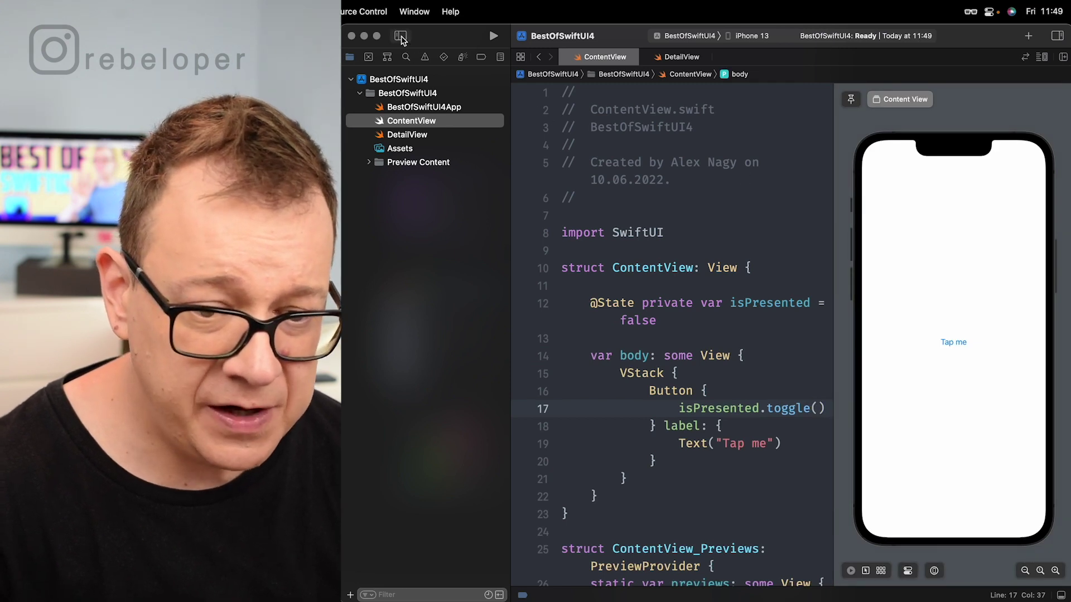
# Attach .sheet(isPresented: $isPresented) { DetailView() } to the Tap me button
pyautogui.press('super+0')
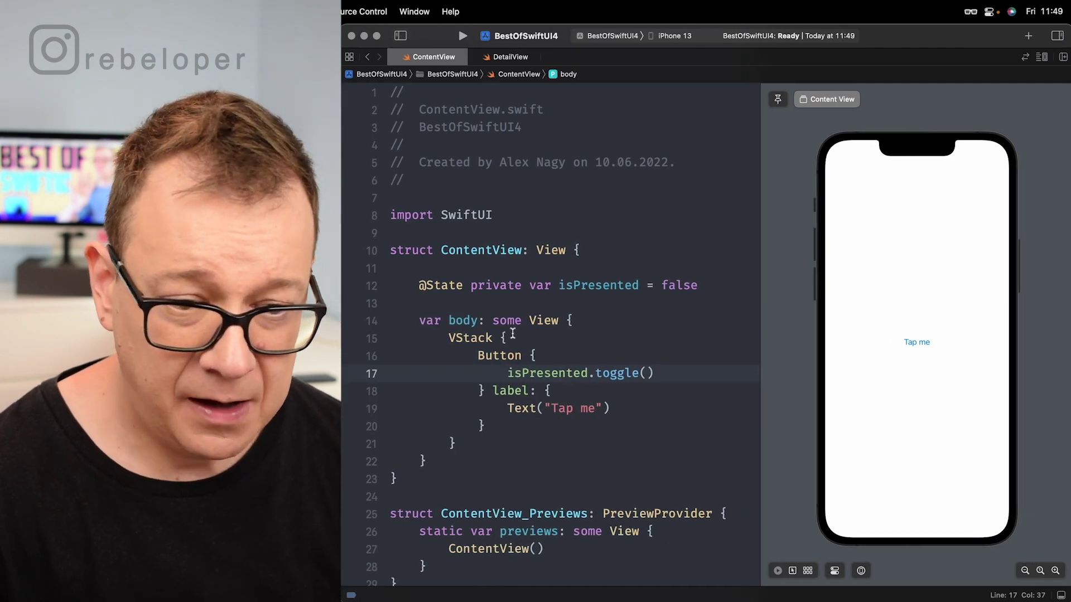
pyautogui.scroll(-5, 513, 333)
pyautogui.click(513, 306)
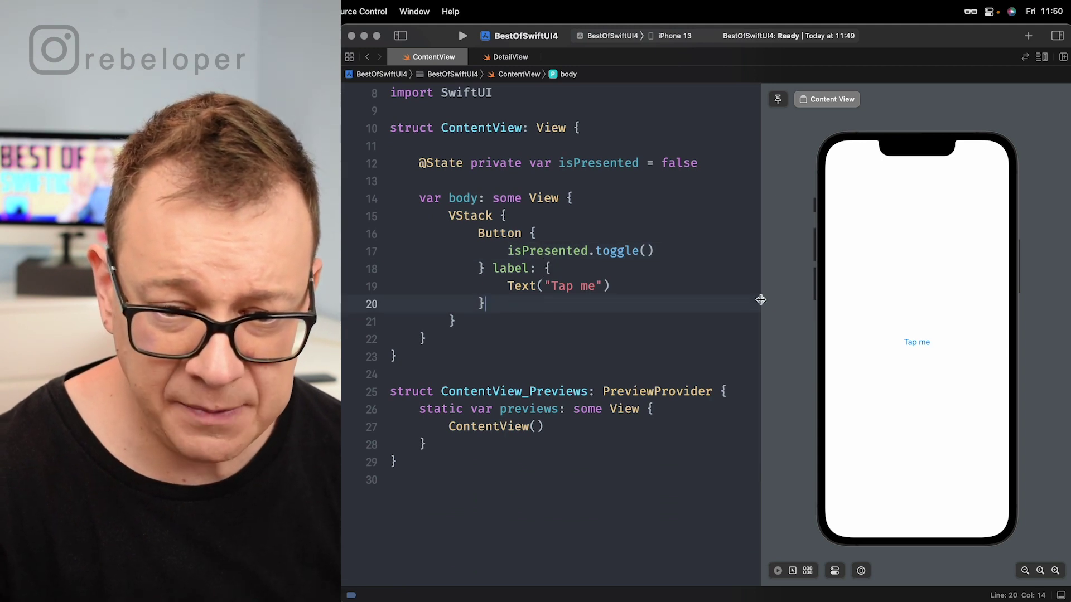
pyautogui.moveTo(760, 300); pyautogui.dragTo(842, 301)
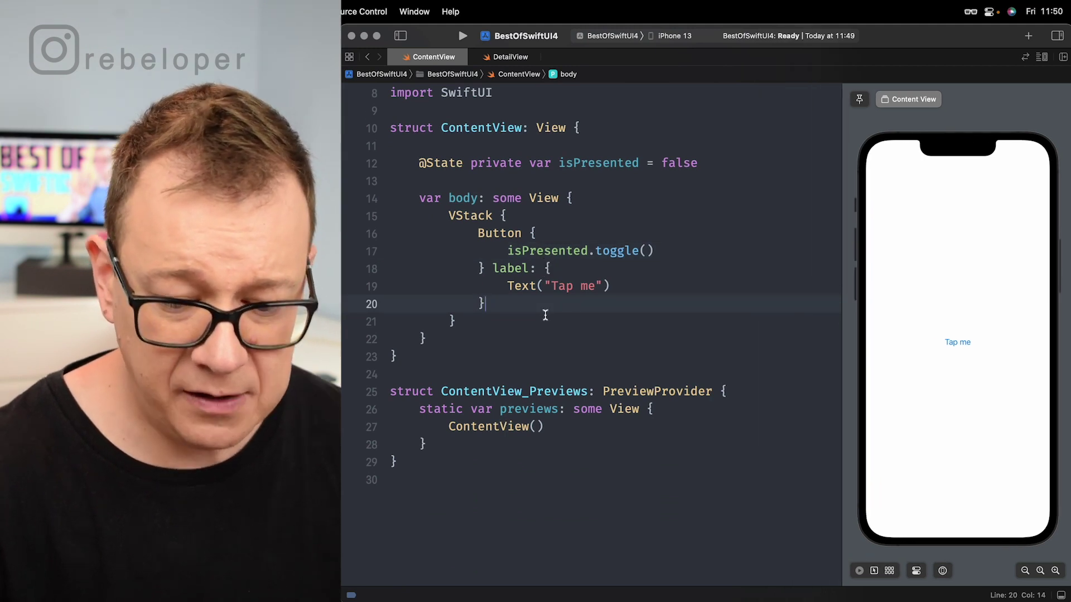
pyautogui.press('Return')
pyautogui.write('.she')
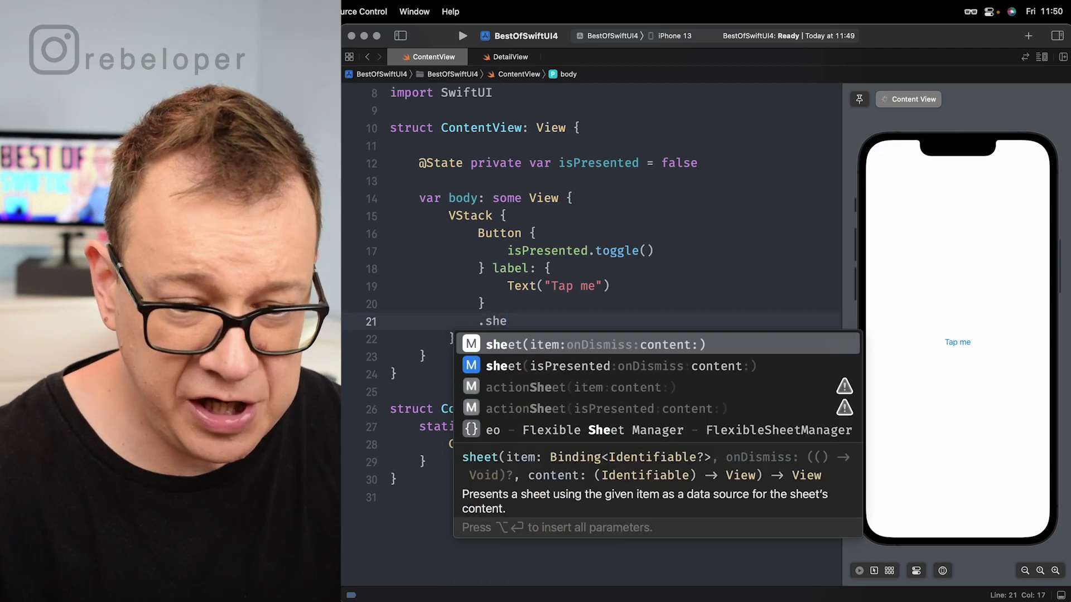
pyautogui.press('Down')
pyautogui.press('Return')
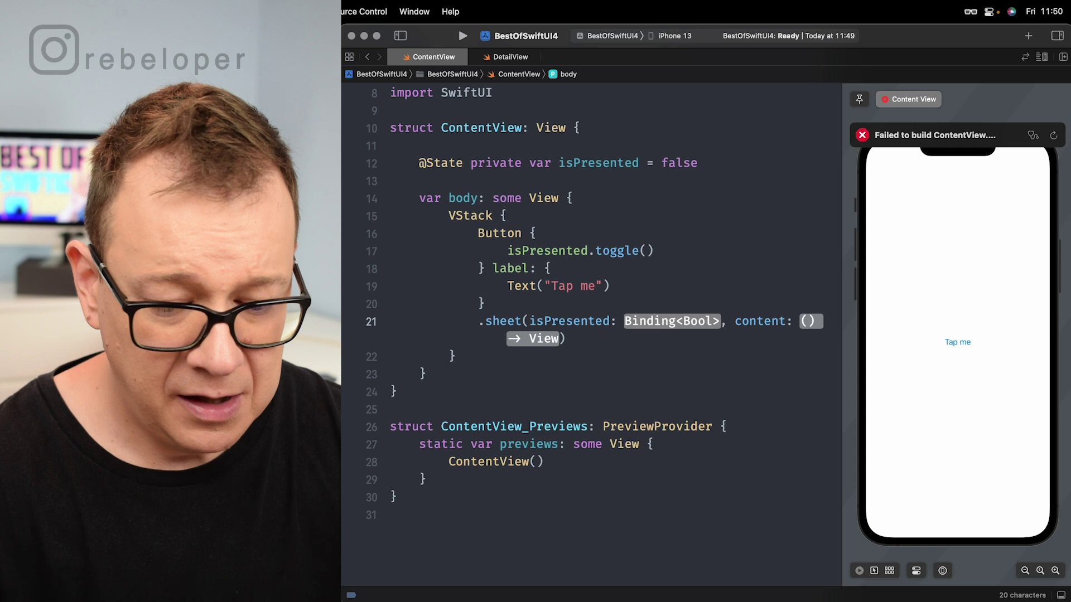
pyautogui.write('$is')
pyautogui.press('Return')
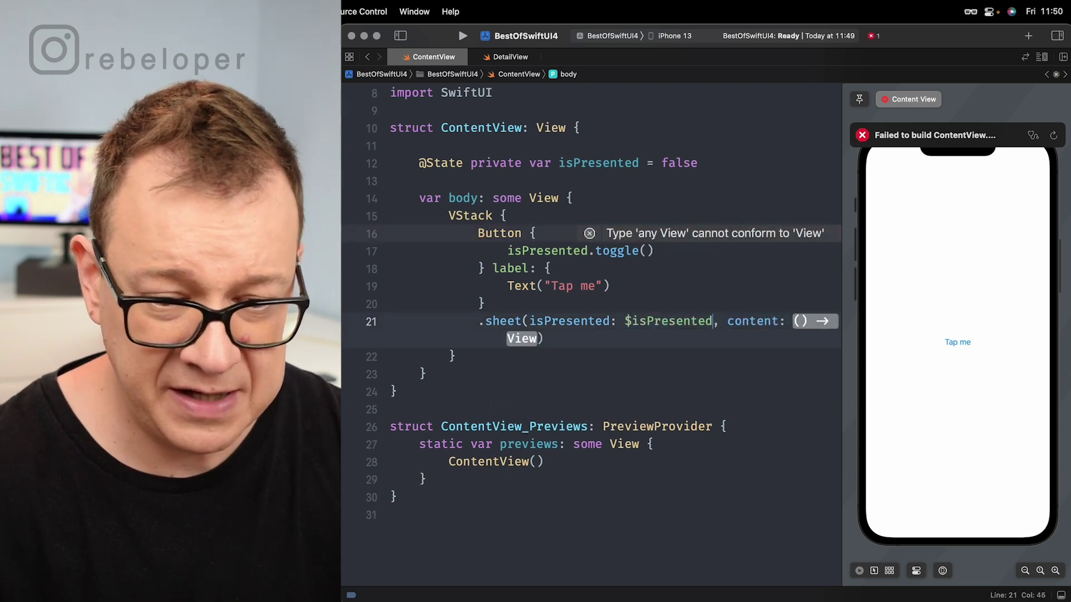
pyautogui.press('Return')
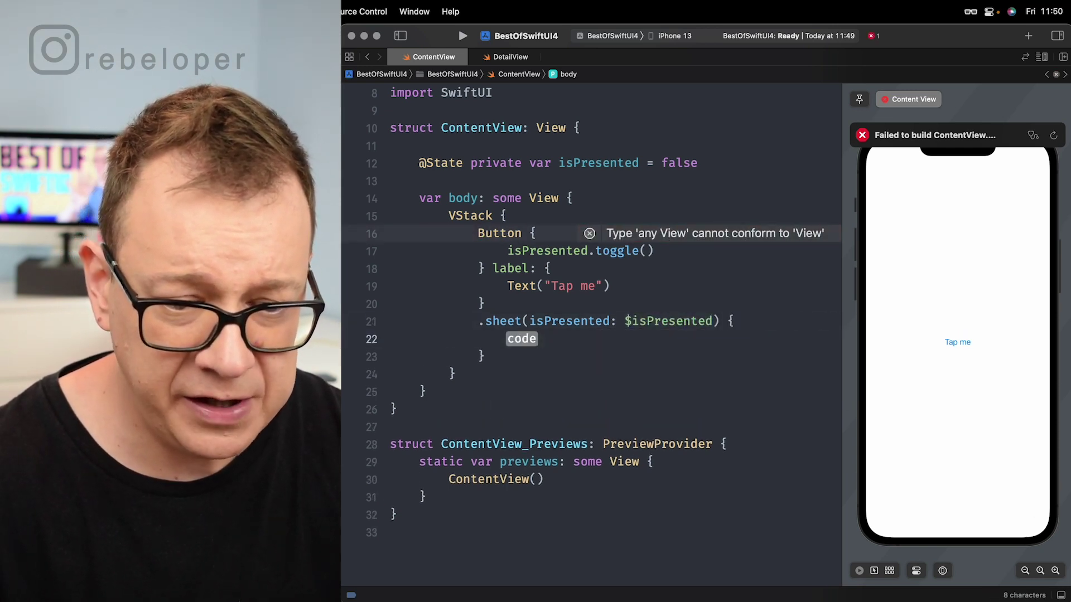
pyautogui.write('Det')
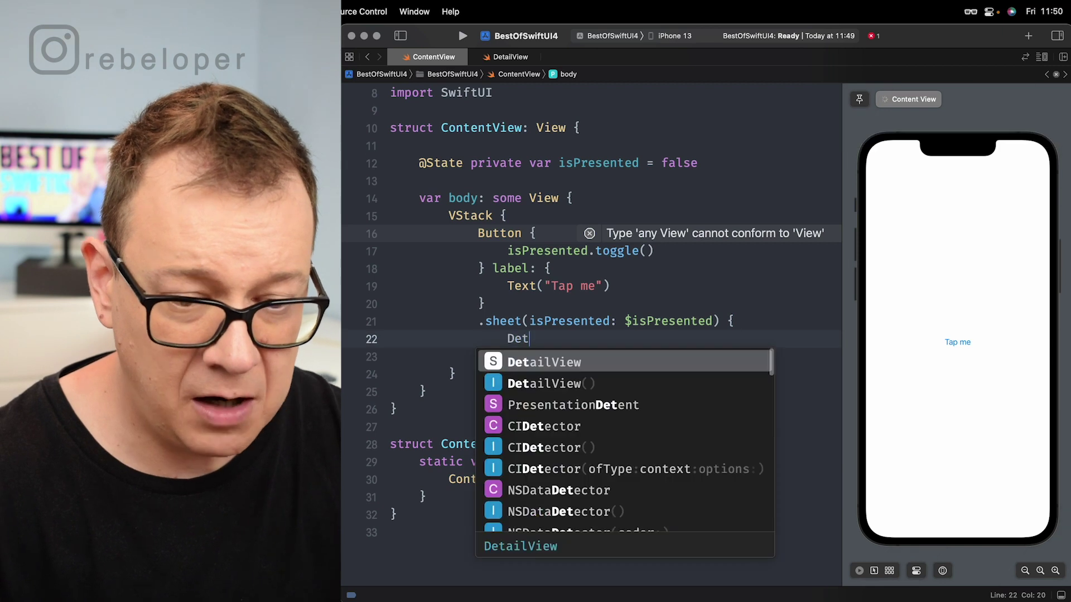
pyautogui.press('Return')
pyautogui.write('()')
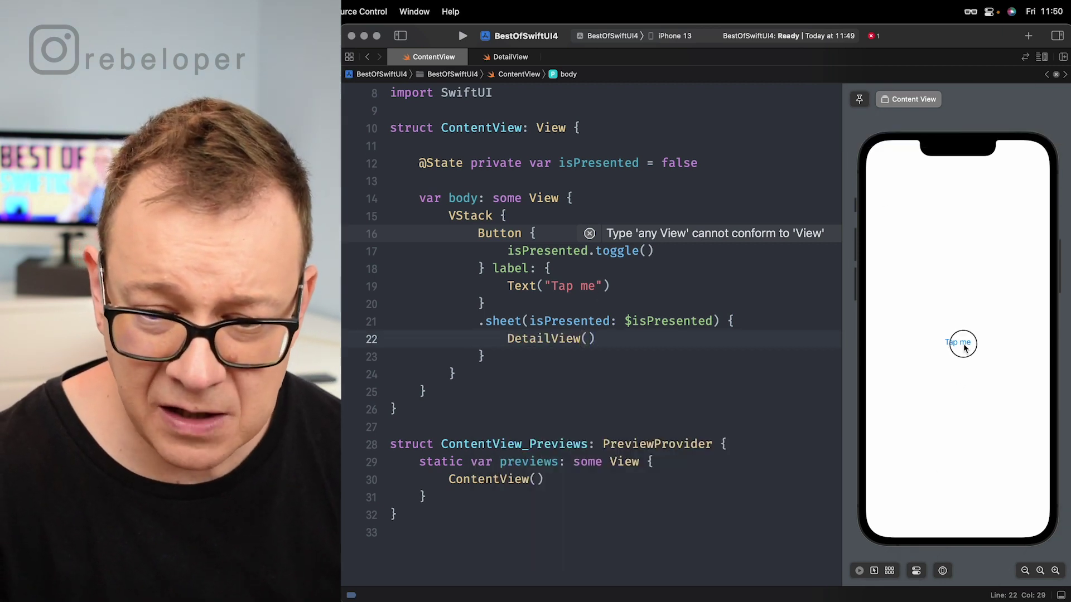
# In the preview, open the DetailView sheet with Tap me, swipe it closed, and reopen it
pyautogui.click(962, 344)
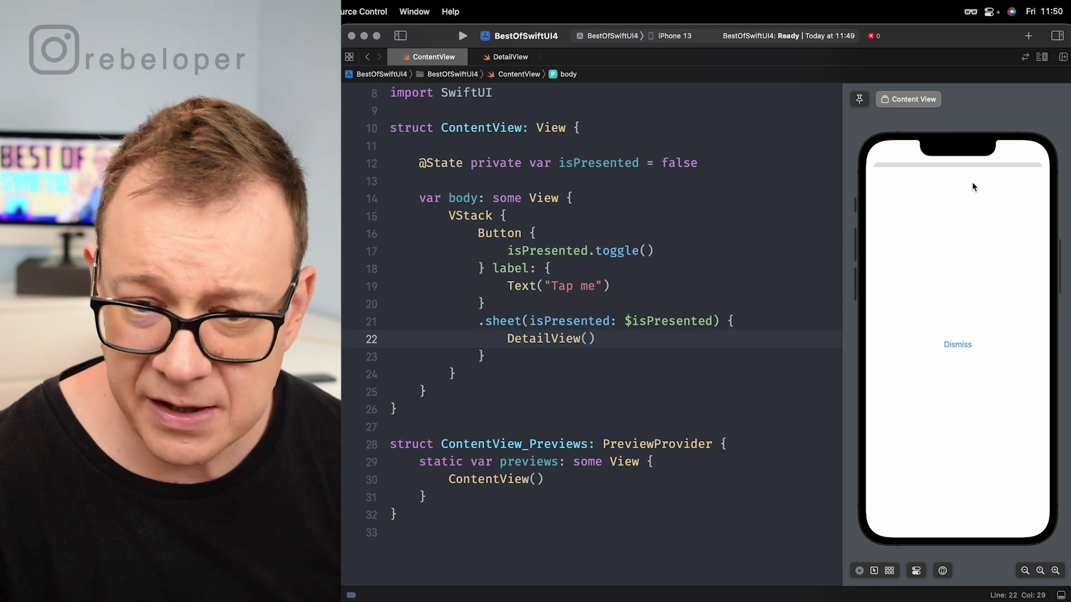
pyautogui.moveTo(972, 174); pyautogui.dragTo(972, 358)
pyautogui.click(962, 344)
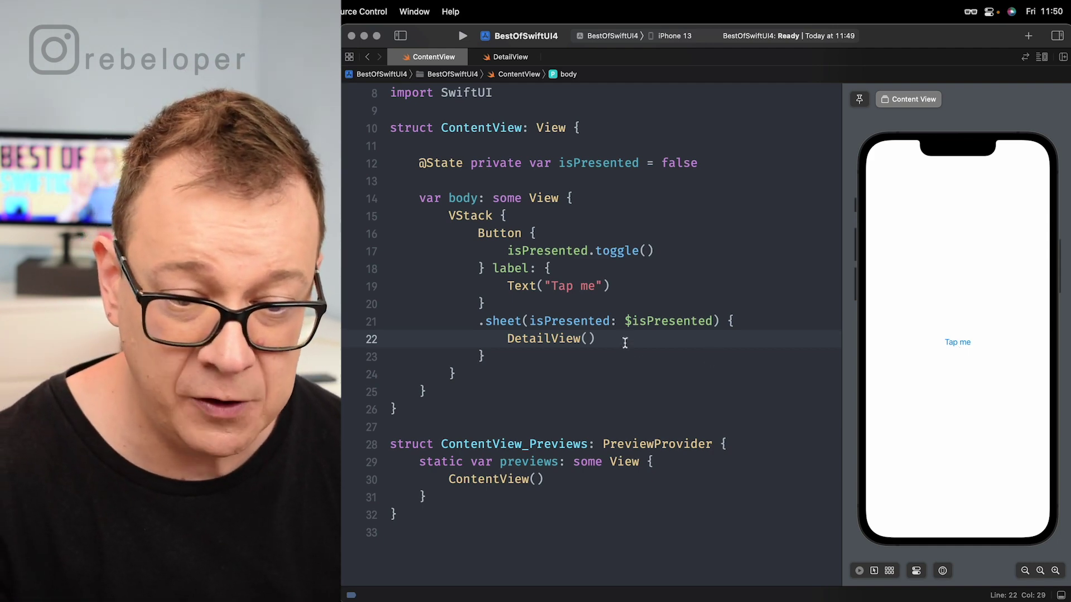
# Add .presentationDetents([.medium, .large]) to DetailView inside the sheet
pyautogui.press('Return')
pyautogui.write('.')
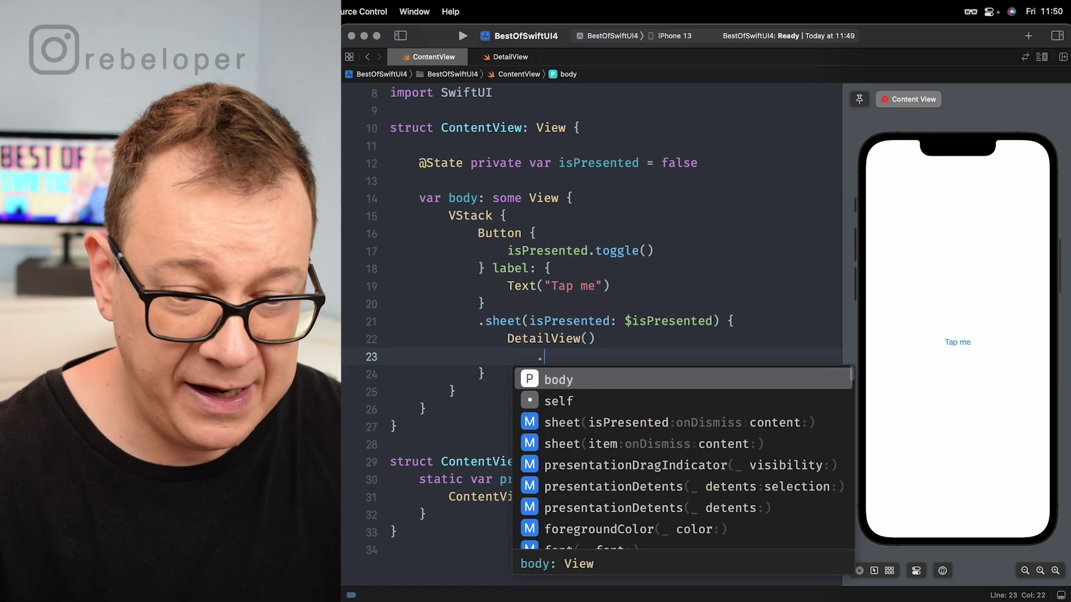
pyautogui.write('p')
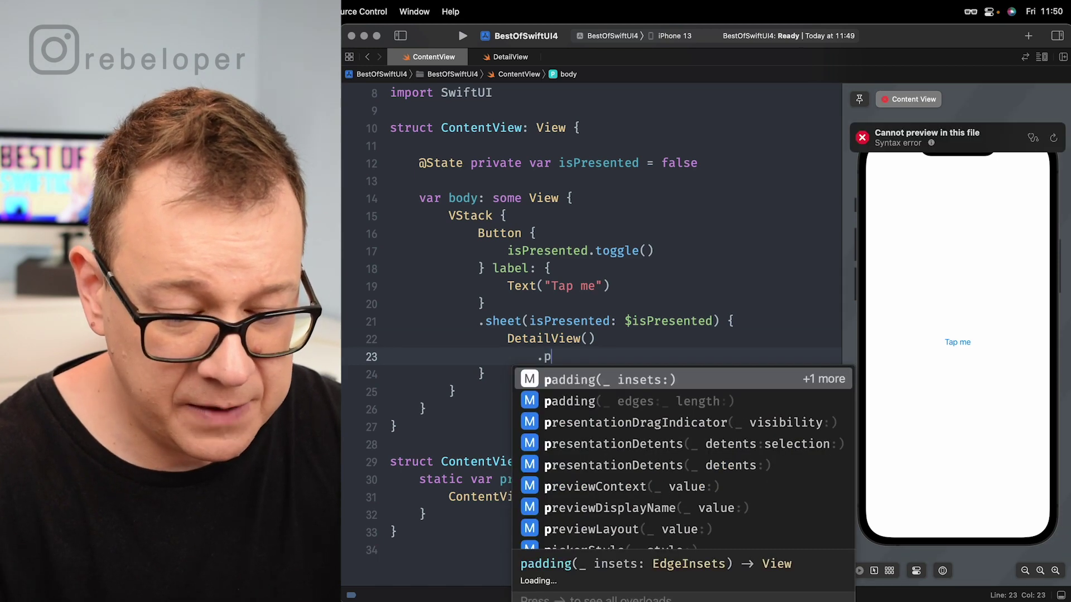
pyautogui.write('re')
pyautogui.press('Down')
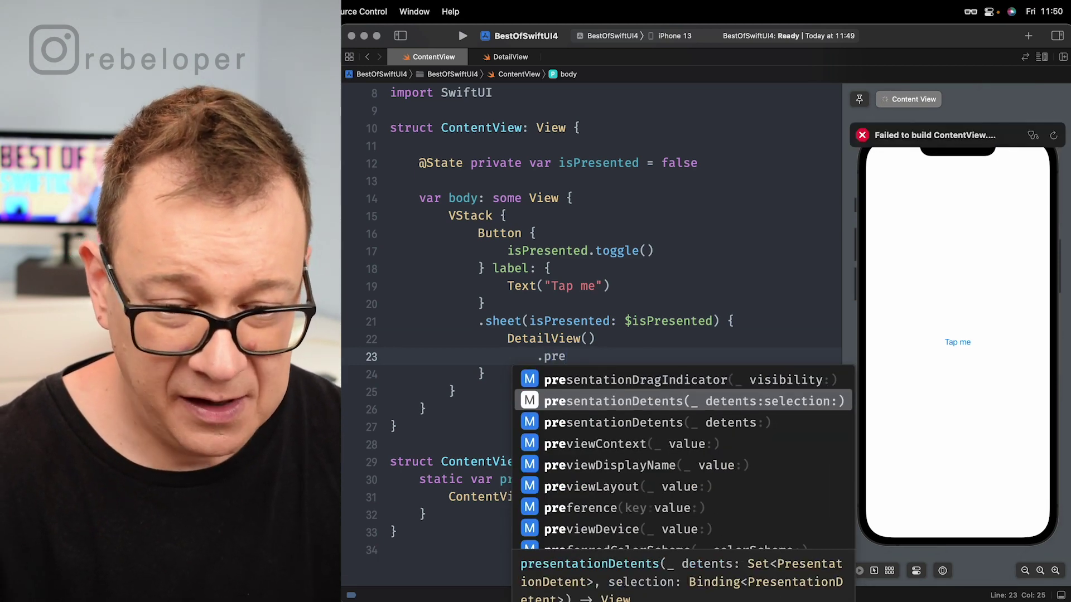
pyautogui.press('Down')
pyautogui.press('Return')
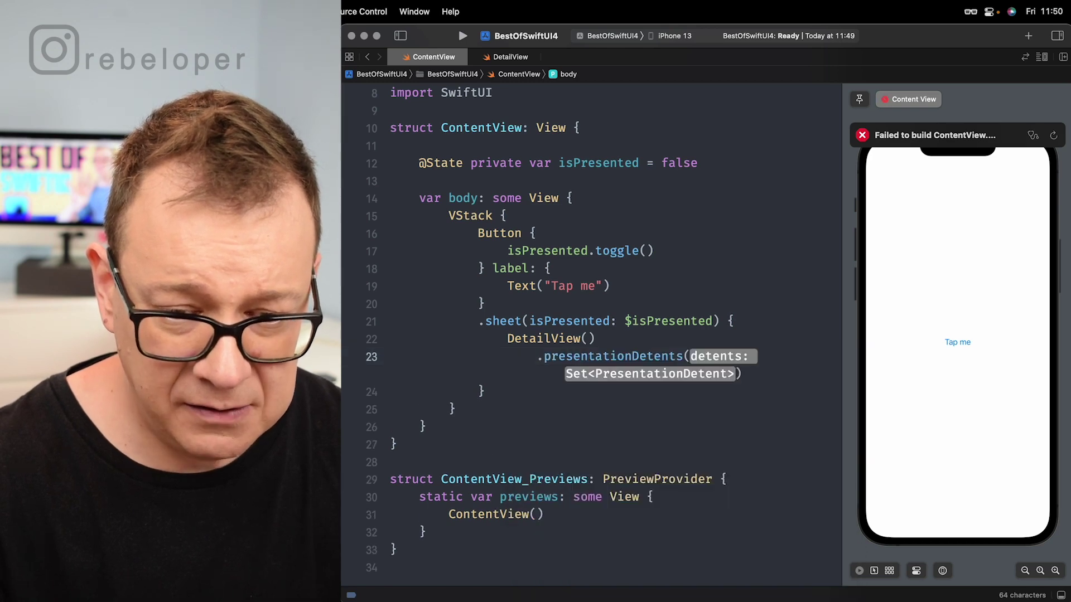
pyautogui.write('[')
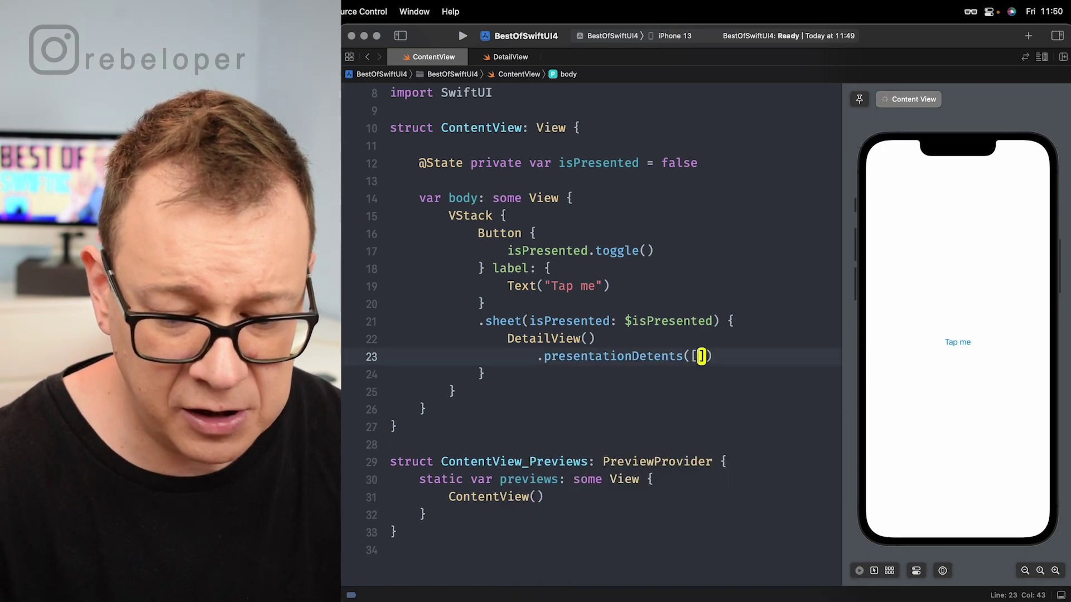
pyautogui.write('.')
pyautogui.press('Down')
pyautogui.press('Return')
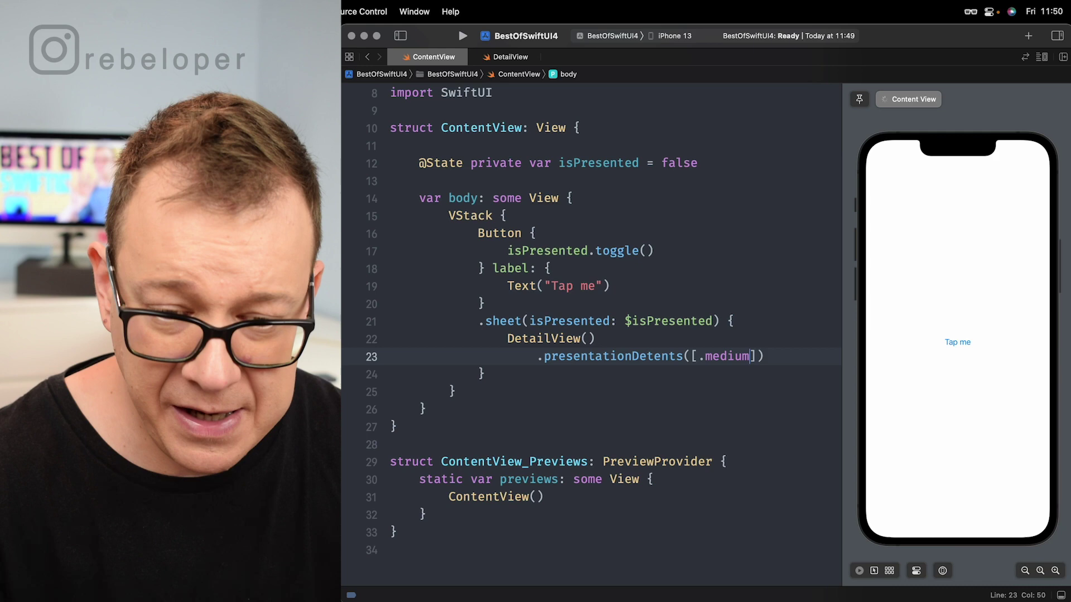
pyautogui.write(', .la')
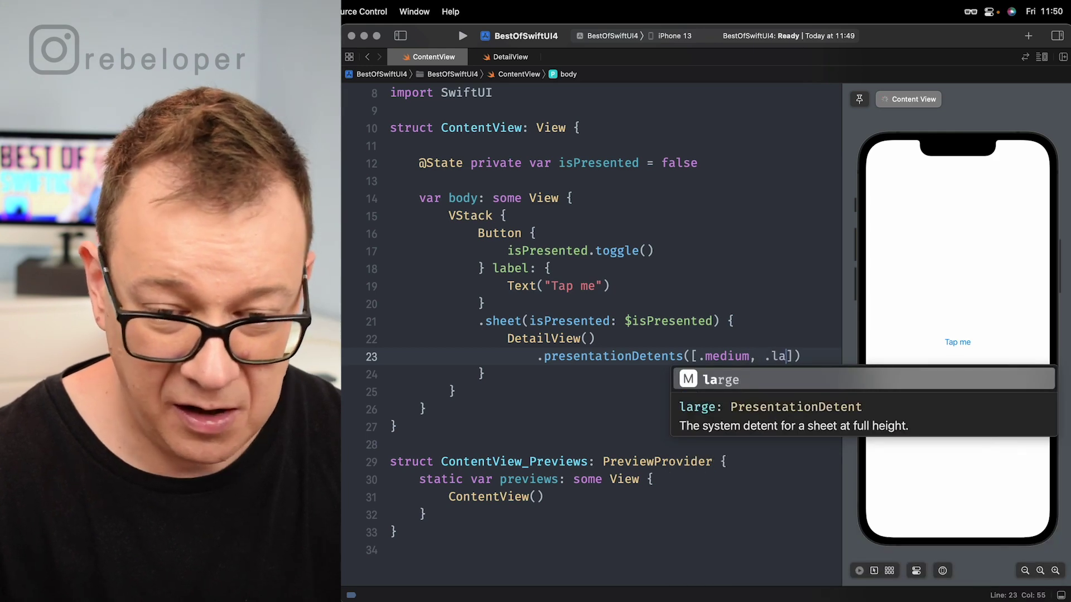
pyautogui.press('Return')
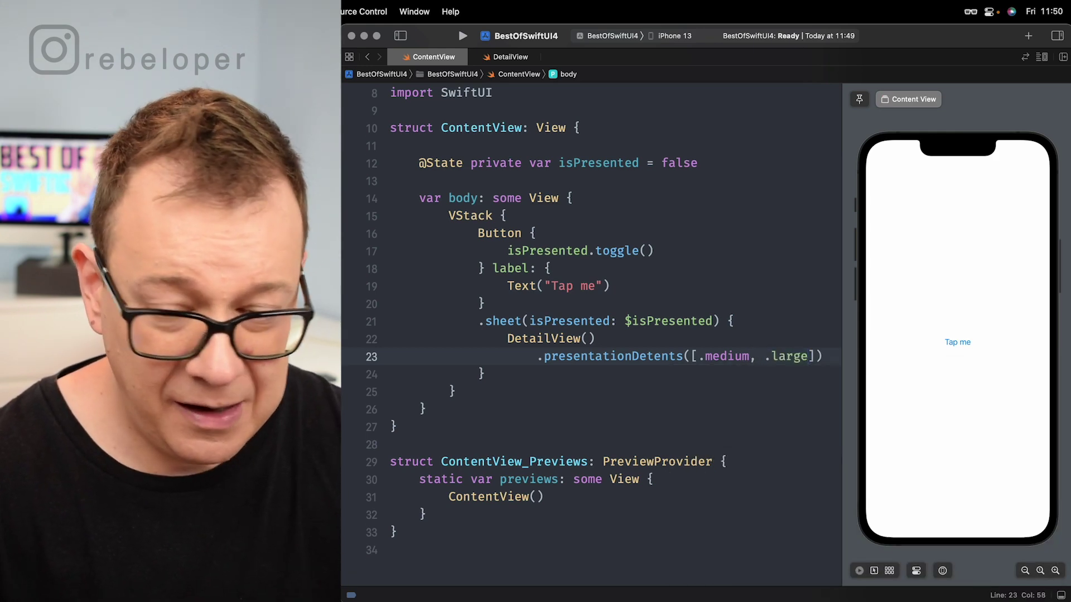
# In the preview, expand the sheet to full height, then reopen and dismiss it at medium
pyautogui.click(964, 342)
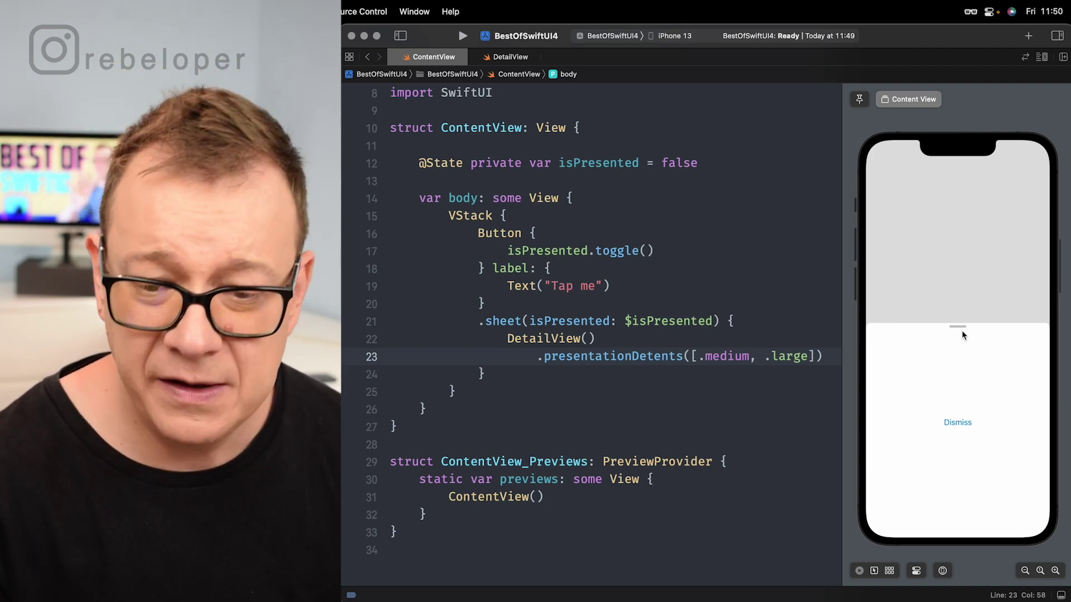
pyautogui.moveTo(959, 329); pyautogui.dragTo(962, 209)
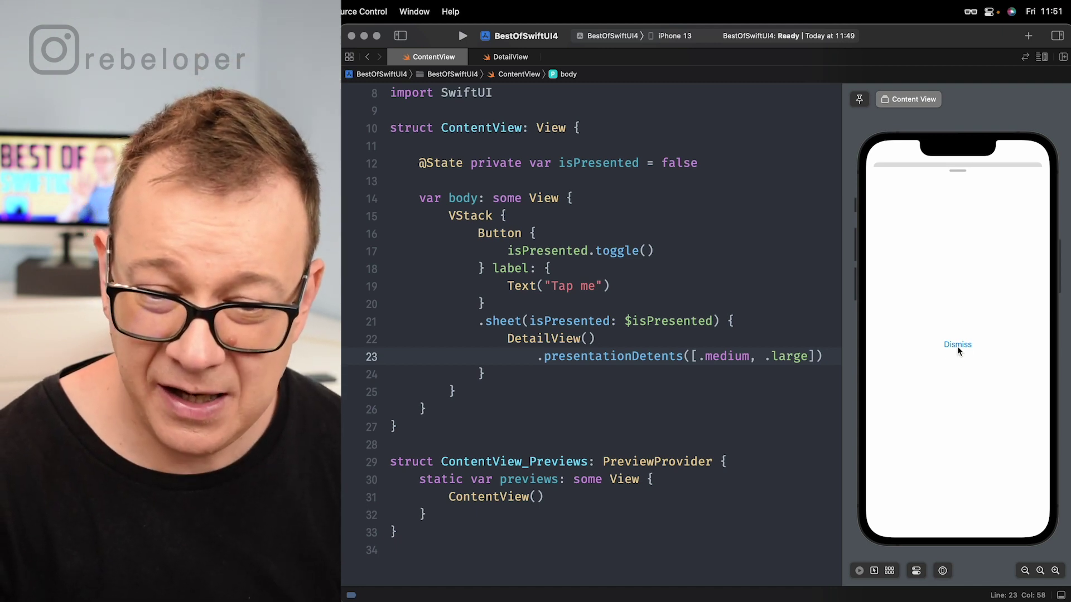
pyautogui.click(958, 345)
pyautogui.click(962, 344)
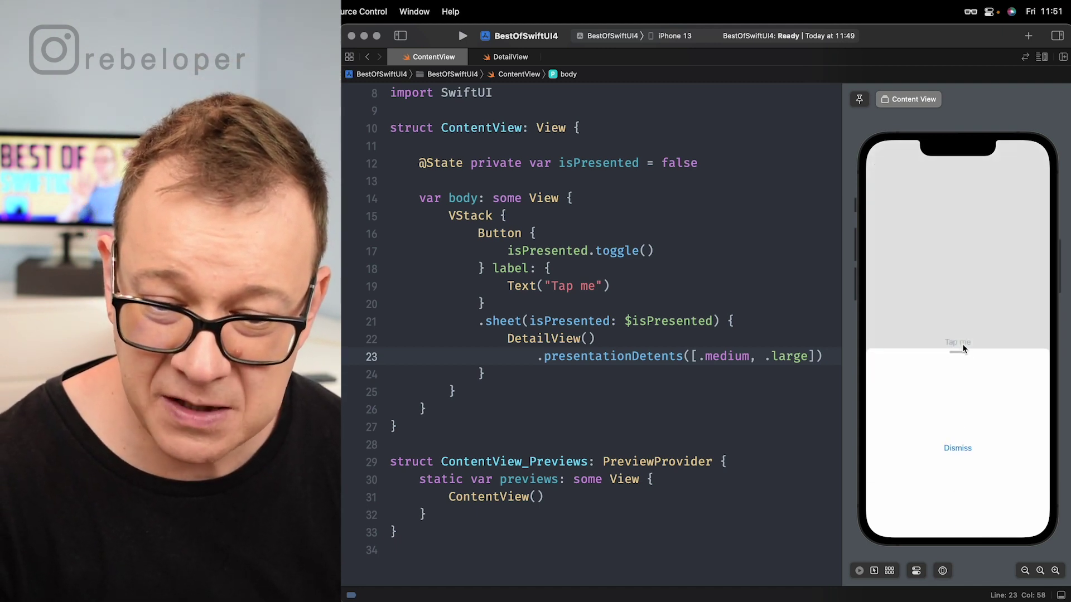
pyautogui.click(954, 423)
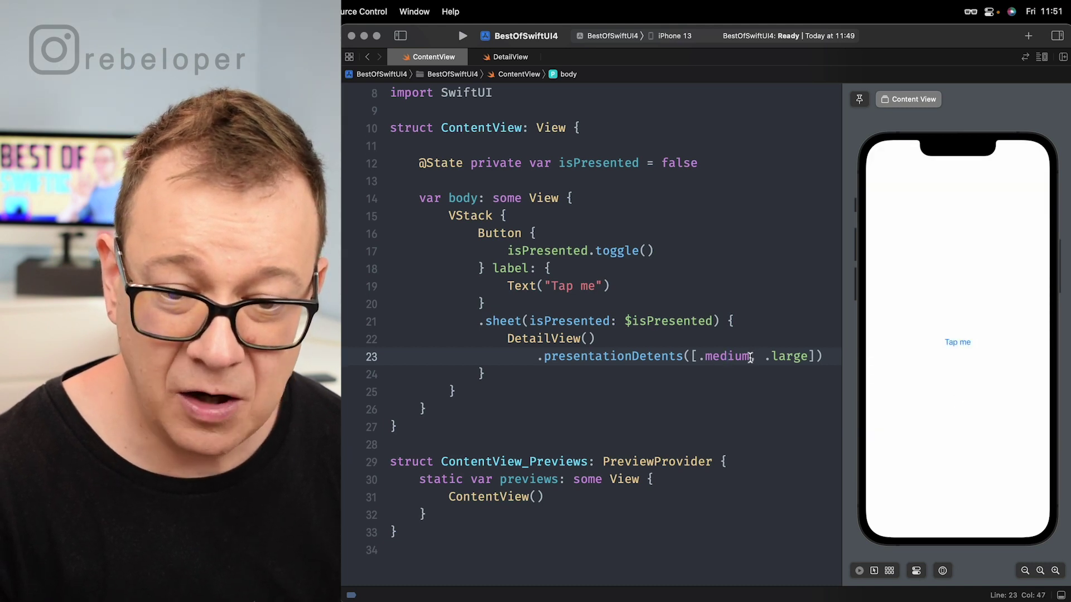
# Replace .medium with .height(200) and stop the triggered build
pyautogui.moveTo(750, 358); pyautogui.dragTo(701, 358)
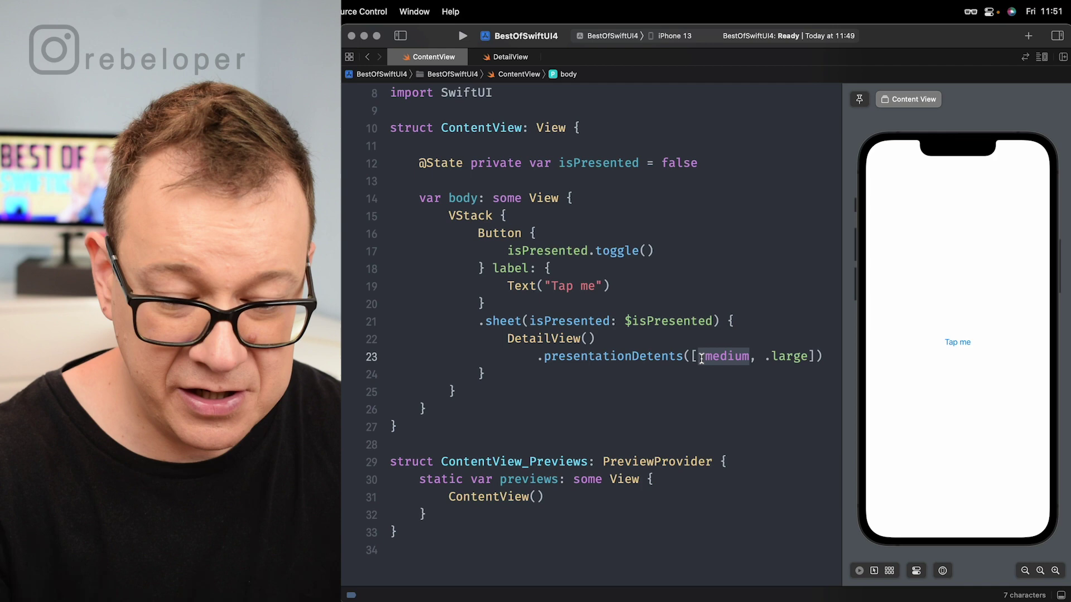
pyautogui.write('.')
pyautogui.press('Down')
pyautogui.press('Down')
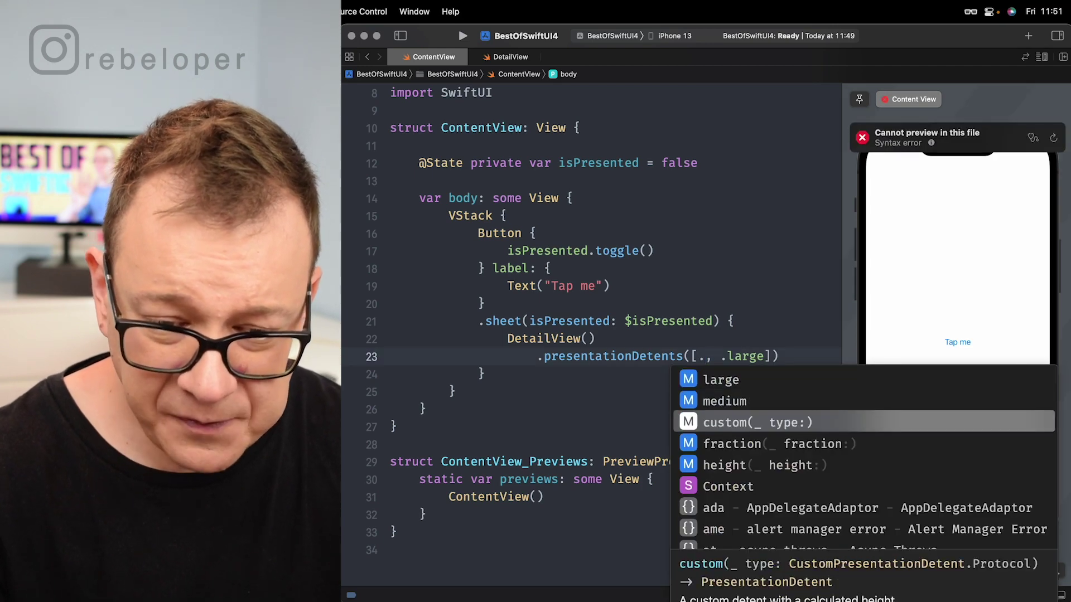
pyautogui.press('Down')
pyautogui.press('Down')
pyautogui.press('Return')
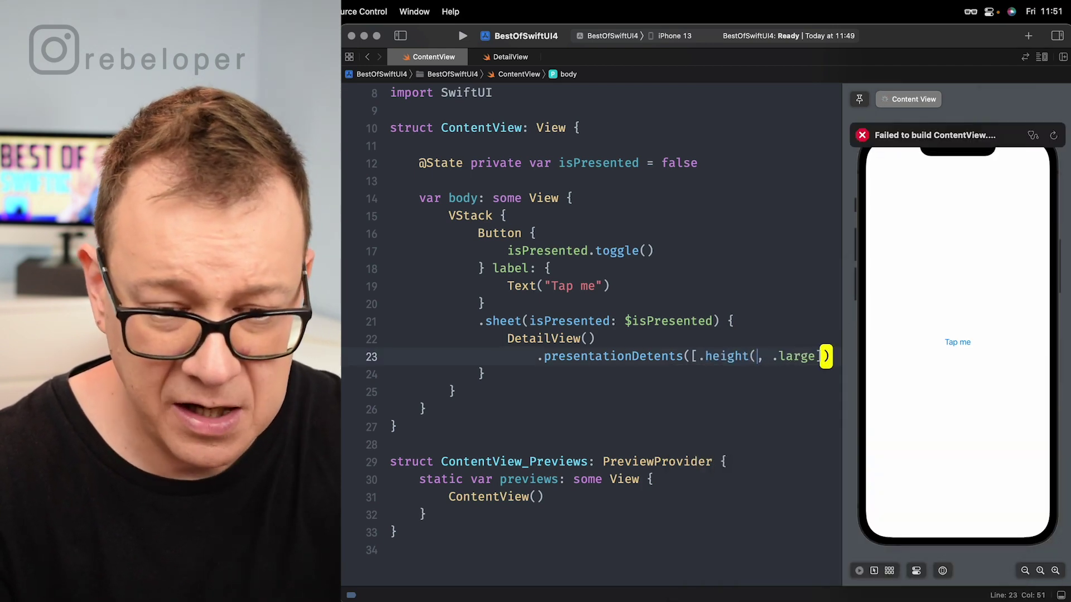
pyautogui.write('200')
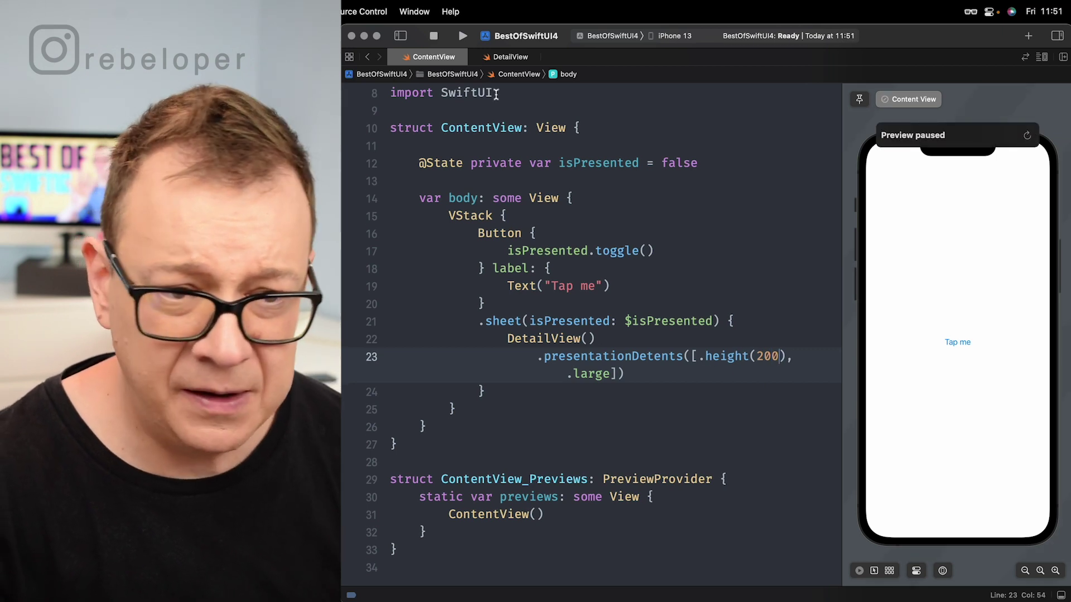
pyautogui.press('super+r')
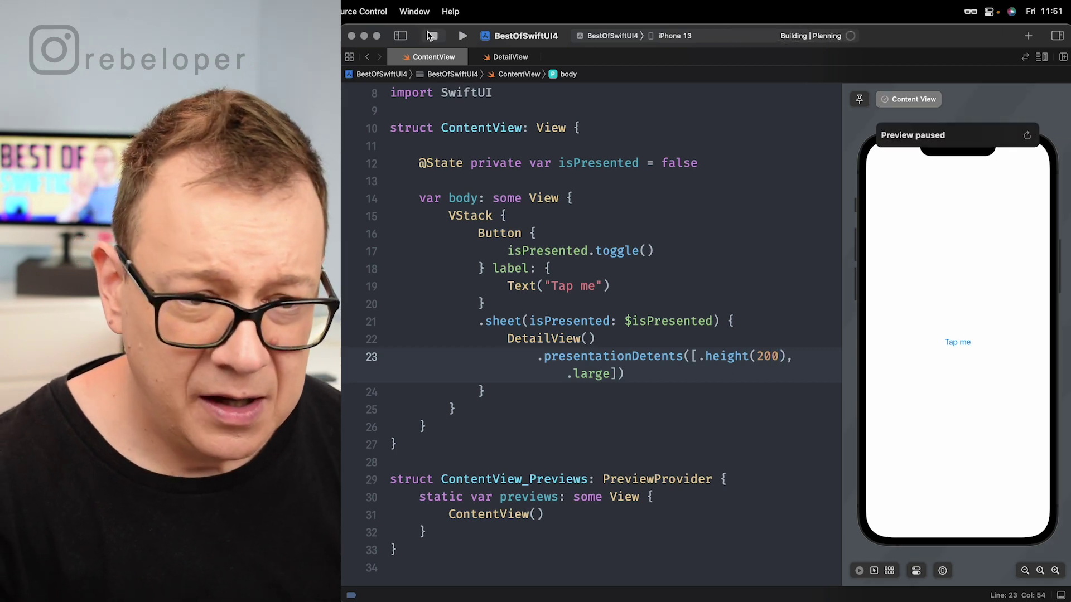
pyautogui.click(435, 36)
# In the preview, open the 200-point sheet twice and pull it up to full height
pyautogui.click(965, 346)
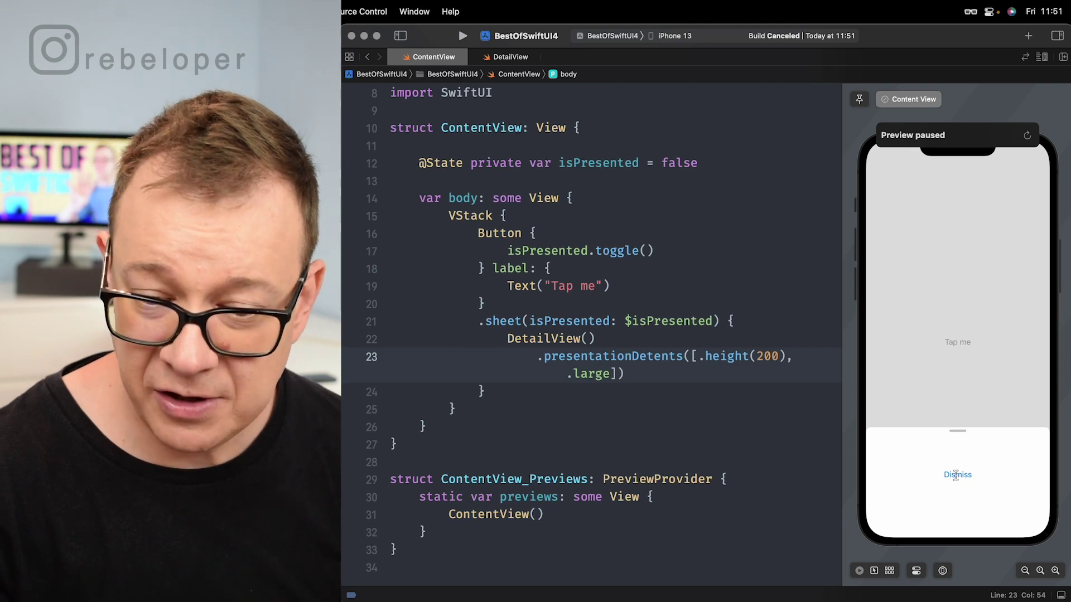
pyautogui.click(955, 475)
pyautogui.click(960, 341)
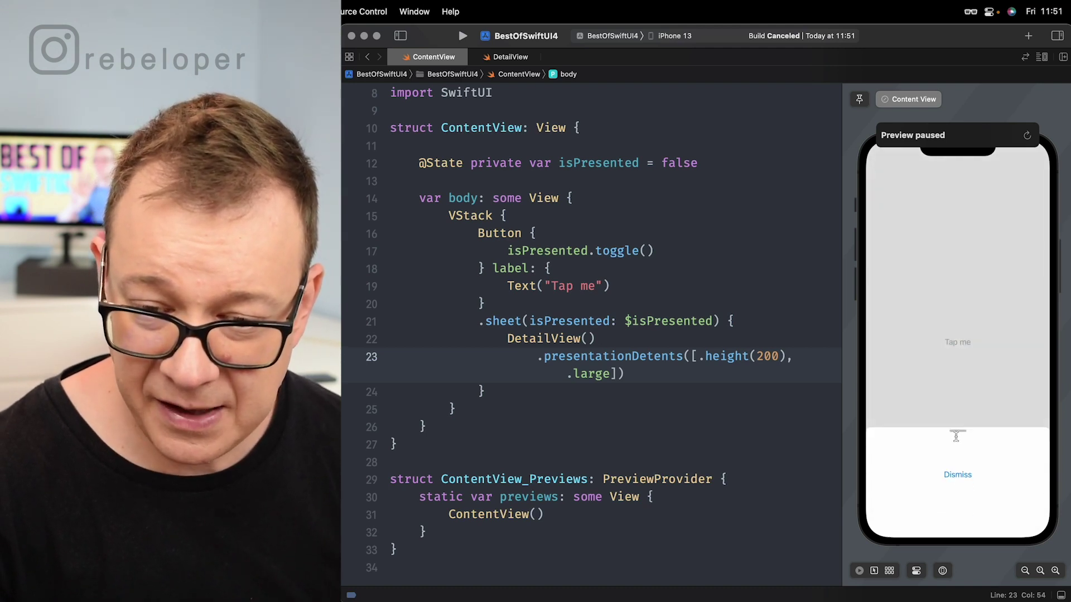
pyautogui.moveTo(955, 433)
pyautogui.mouseDown()
pyautogui.moveTo(955, 176)
pyautogui.moveTo(939, 337)
pyautogui.mouseUp()
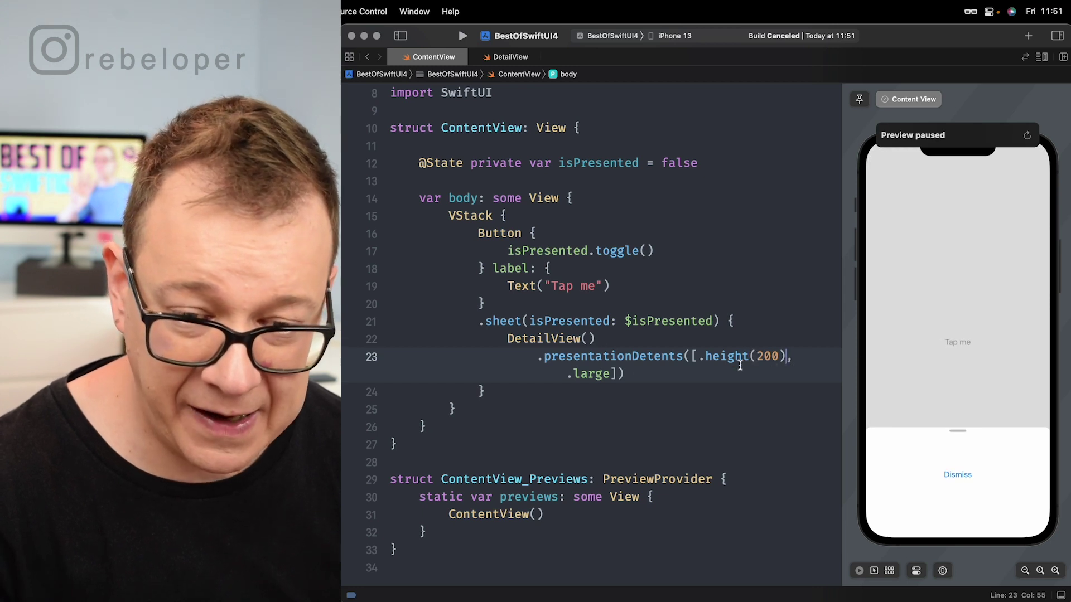
# Replace .large with .fraction(0.5) and test the sheet heights in the preview
pyautogui.click(611, 374)
pyautogui.doubleClick(610, 374)
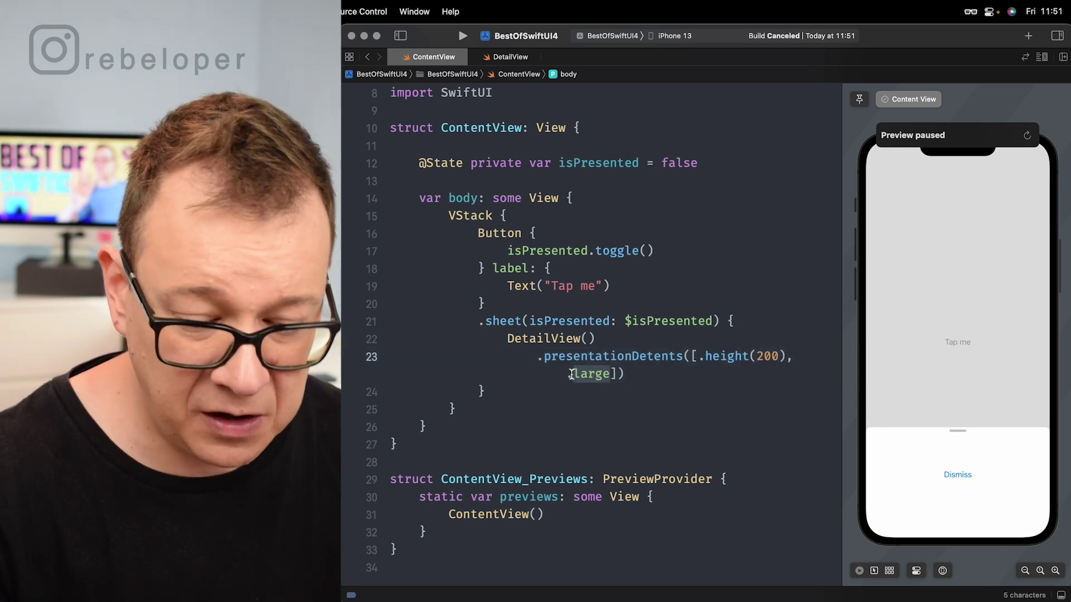
pyautogui.write('fraction')
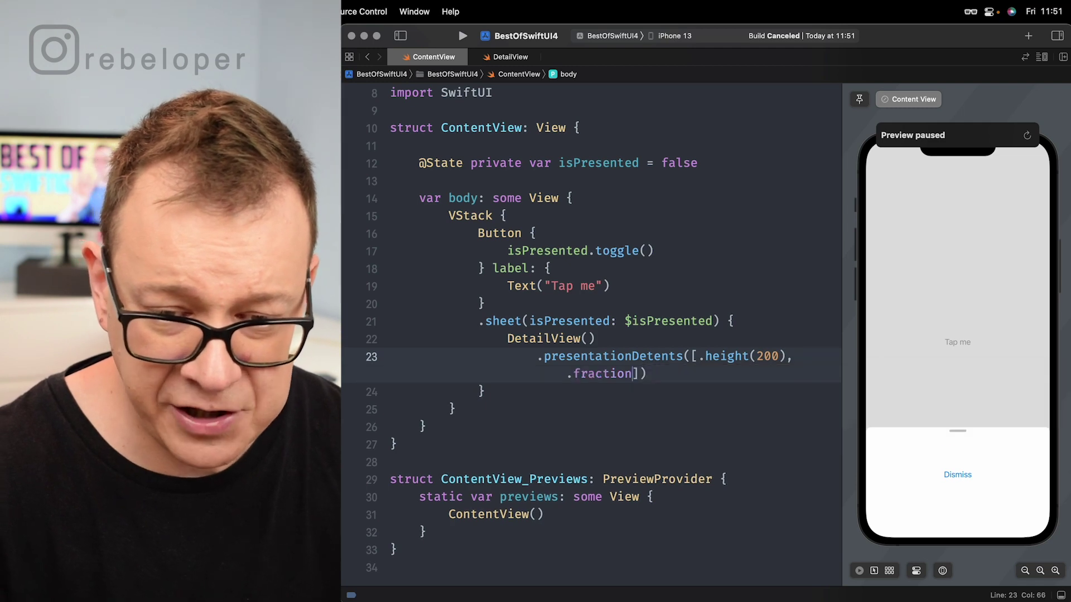
pyautogui.write('(')
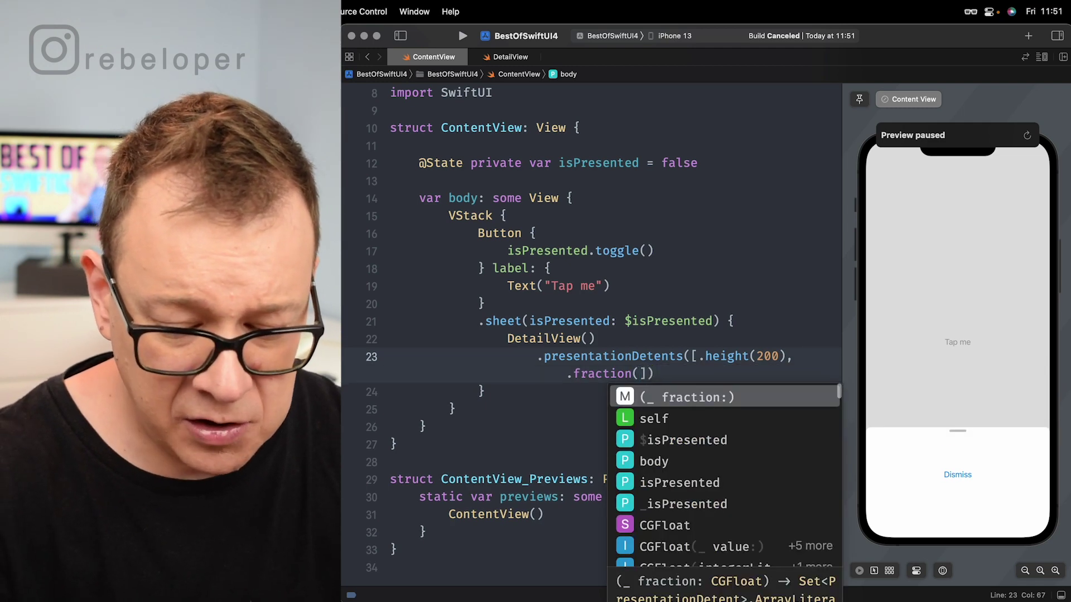
pyautogui.write('0.5')
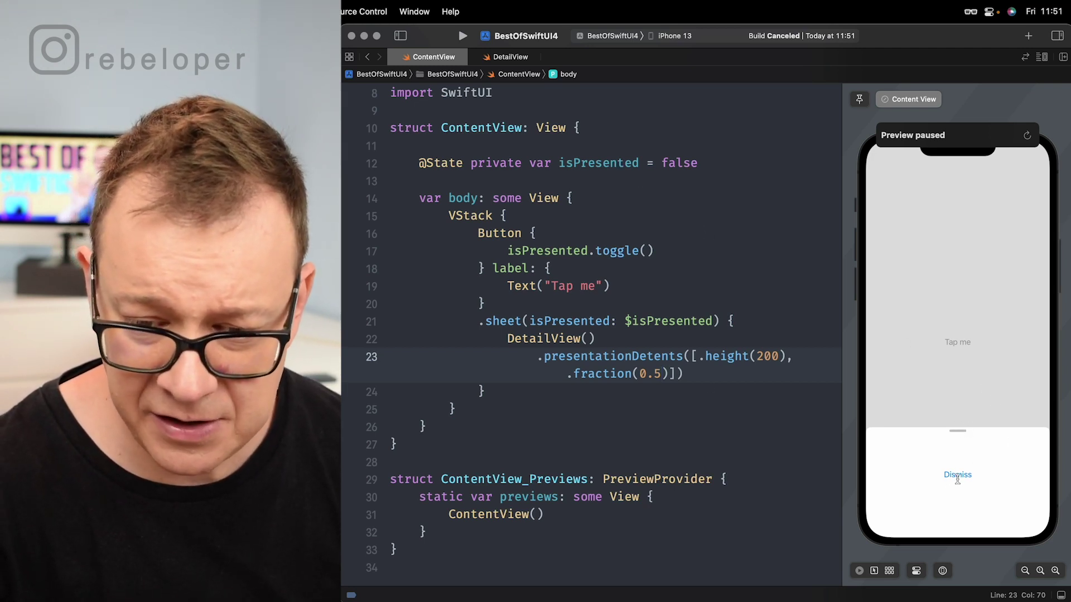
pyautogui.click(957, 475)
pyautogui.click(963, 346)
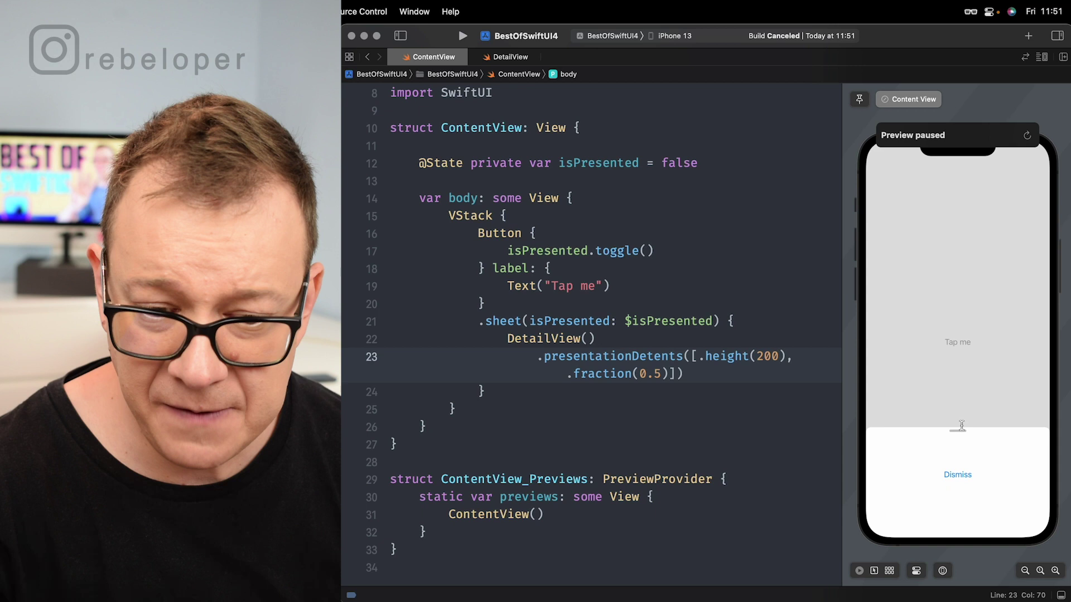
pyautogui.moveTo(960, 432); pyautogui.dragTo(961, 332)
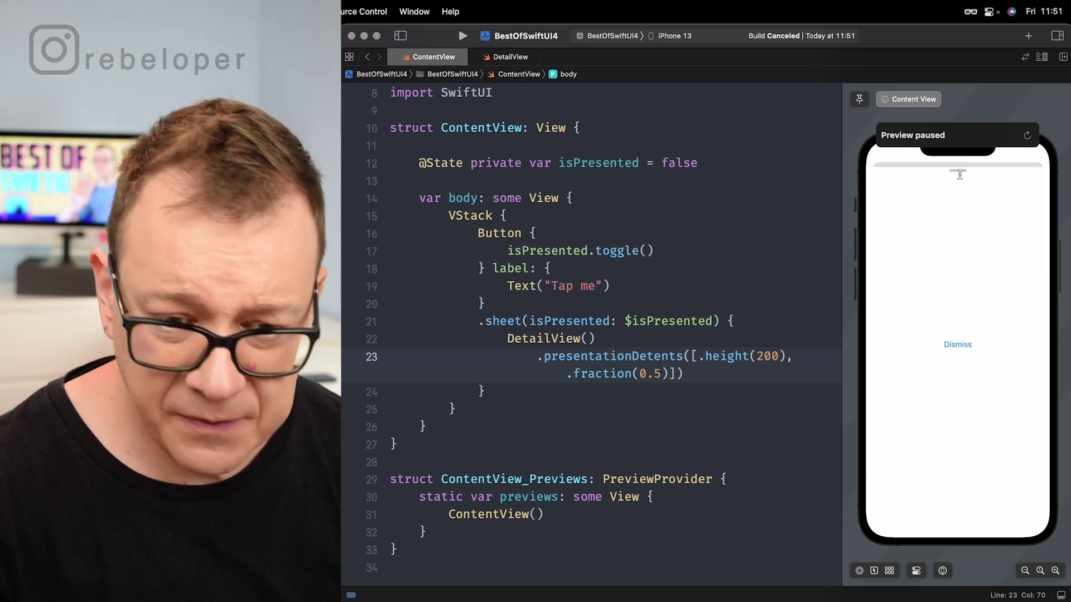
pyautogui.moveTo(959, 176); pyautogui.dragTo(951, 232)
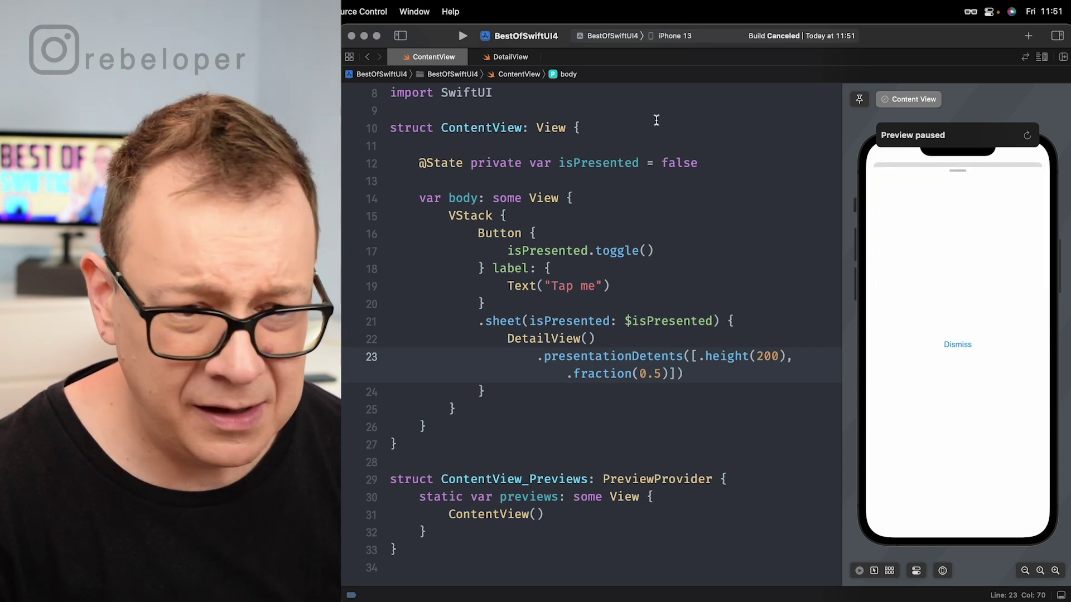
# Rebuild, then reopen the sheet and stretch it between its 200-point and half heights
pyautogui.press('super+r')
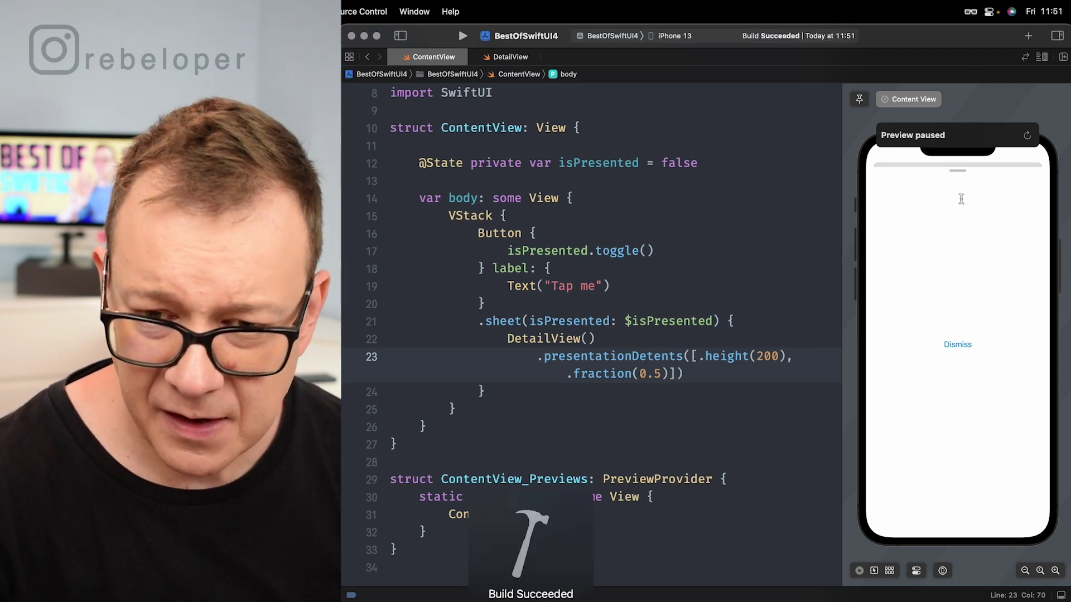
pyautogui.moveTo(961, 172)
pyautogui.mouseDown()
pyautogui.moveTo(958, 482)
pyautogui.moveTo(959, 465)
pyautogui.mouseUp()
pyautogui.click(953, 343)
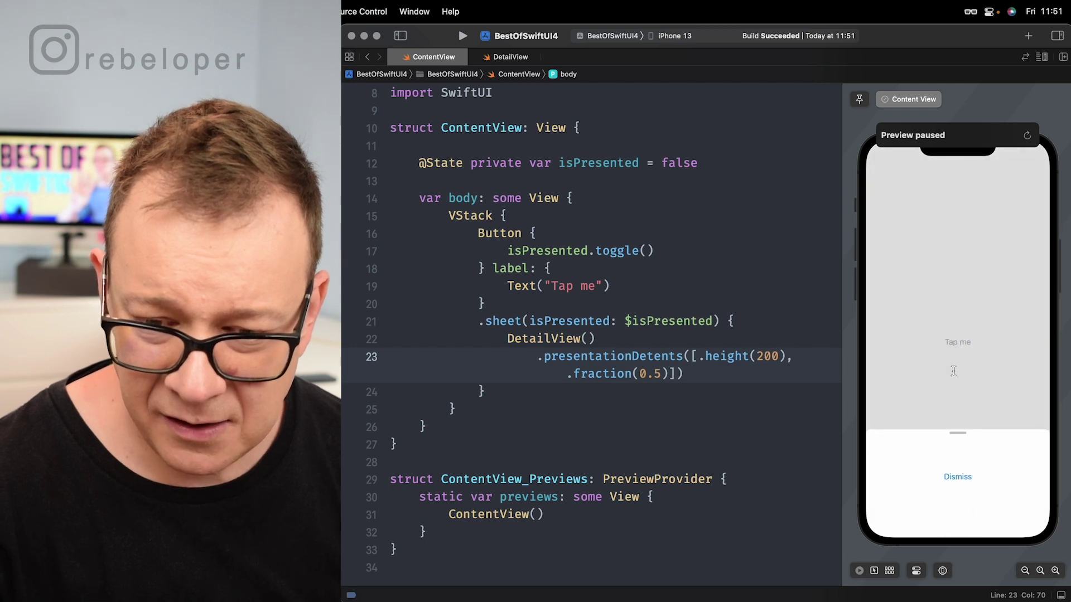
pyautogui.moveTo(963, 432); pyautogui.dragTo(964, 342)
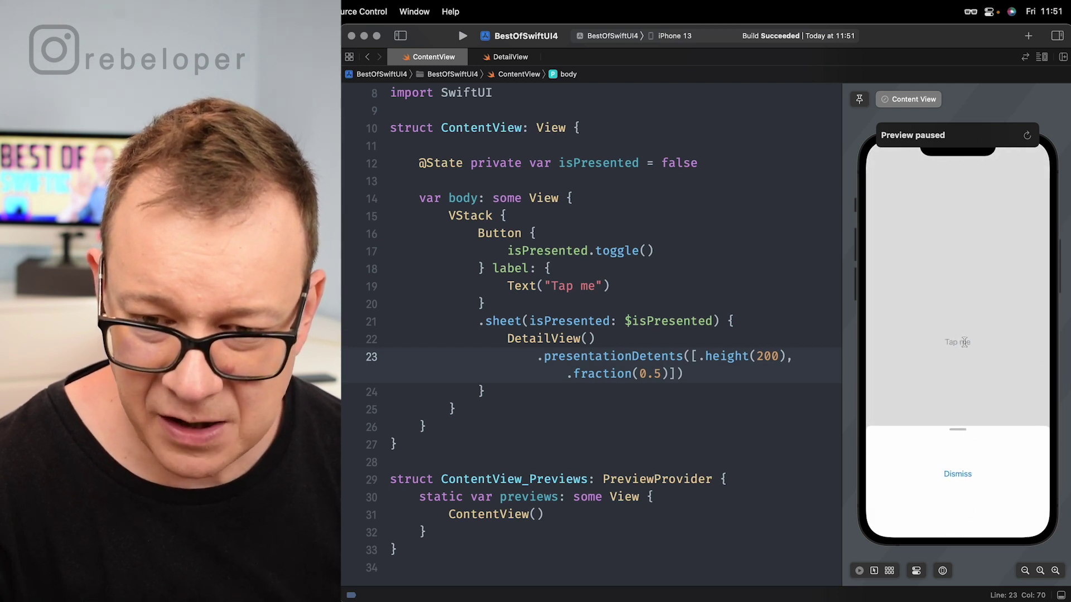
pyautogui.moveTo(961, 431); pyautogui.dragTo(961, 172)
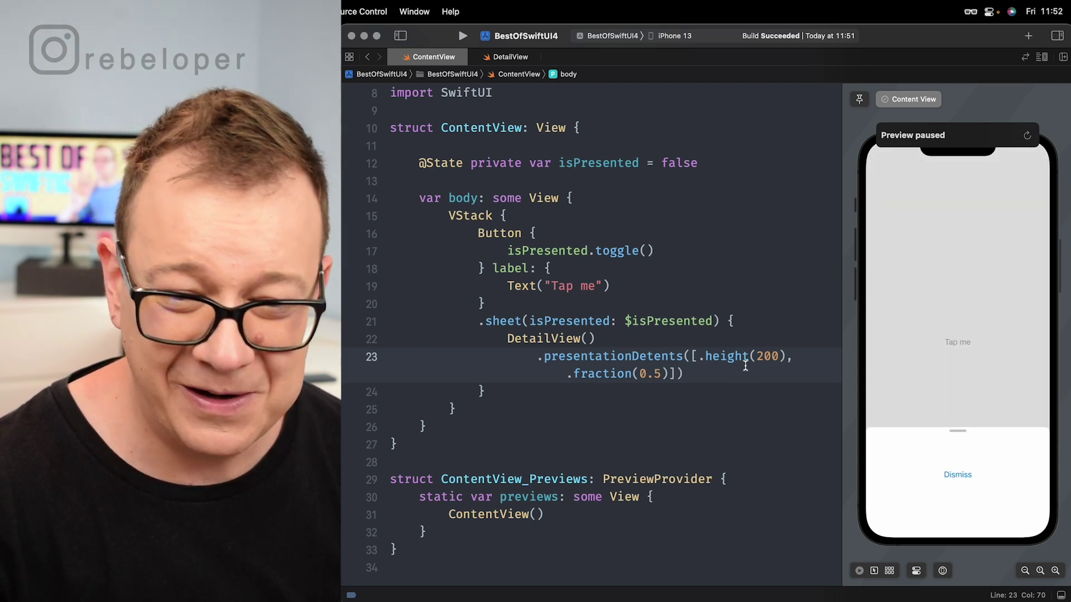
pyautogui.moveTo(668, 373); pyautogui.dragTo(578, 375)
# Delete .height(200) so only .fraction(0.5) remains, then build
pyautogui.moveTo(700, 357); pyautogui.dragTo(771, 357)
pyautogui.press('BackSpace')
pyautogui.press('Delete')
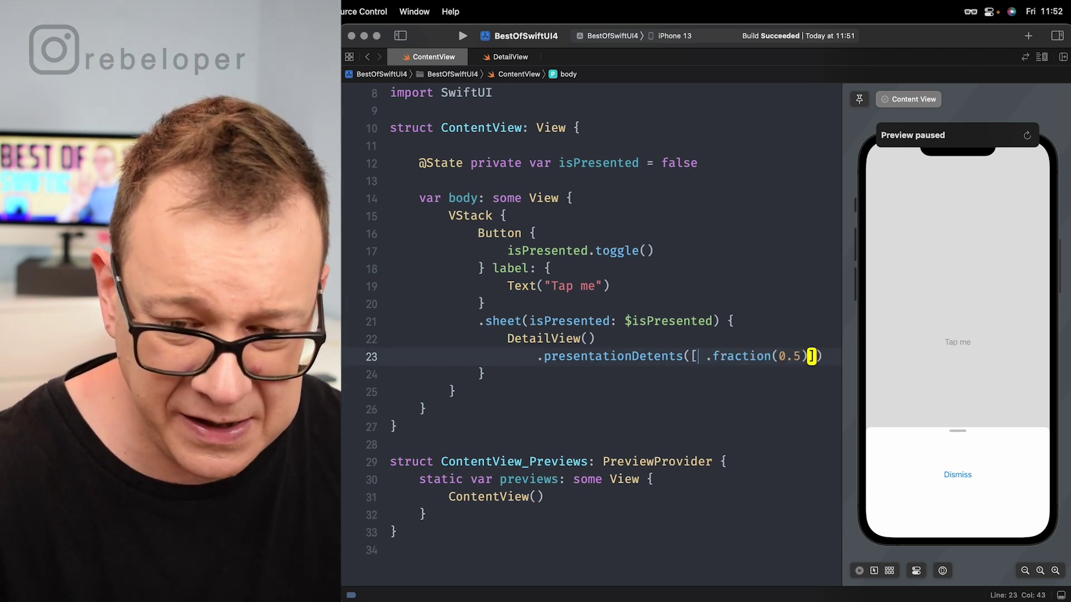
pyautogui.press('BackSpace')
pyautogui.press('super+b')
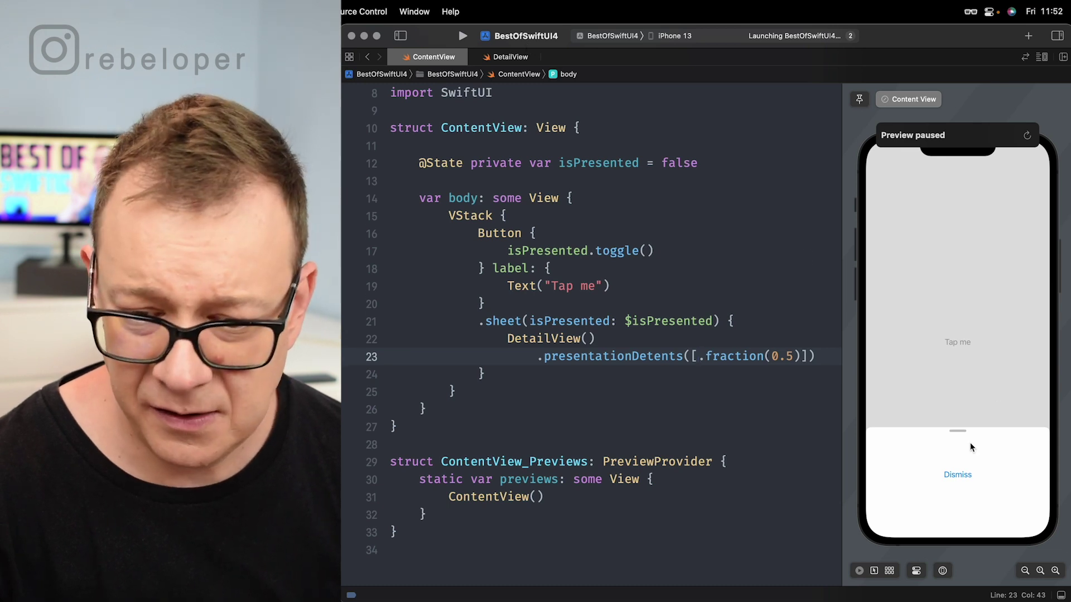
# Reopen the half-height sheet in the preview and try pulling it taller
pyautogui.click(962, 349)
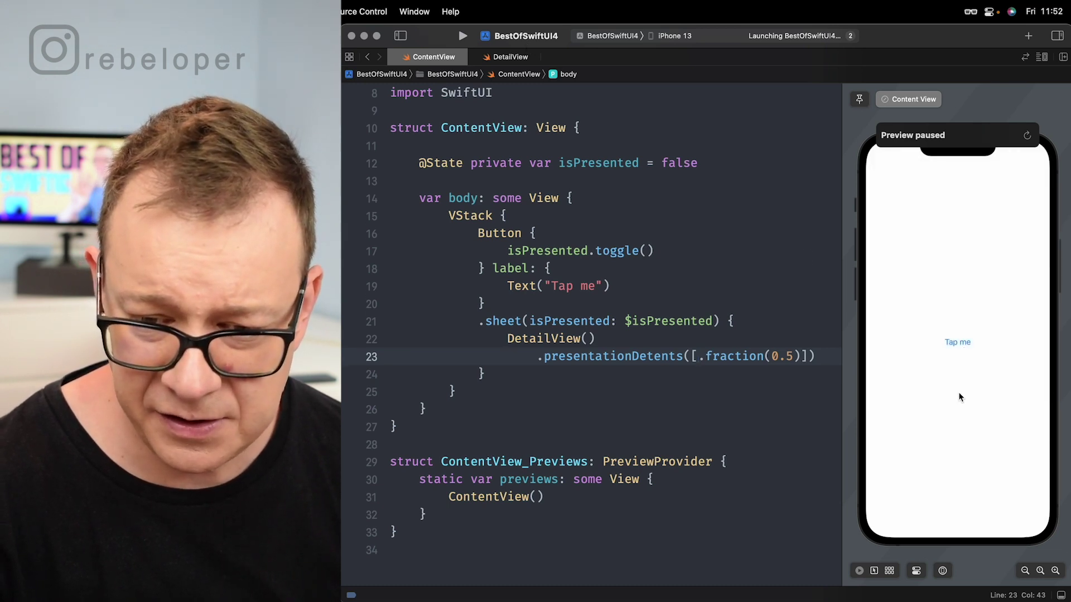
pyautogui.click(958, 342)
pyautogui.moveTo(962, 429)
pyautogui.mouseDown()
pyautogui.moveTo(978, 286)
pyautogui.moveTo(961, 174)
pyautogui.mouseUp()
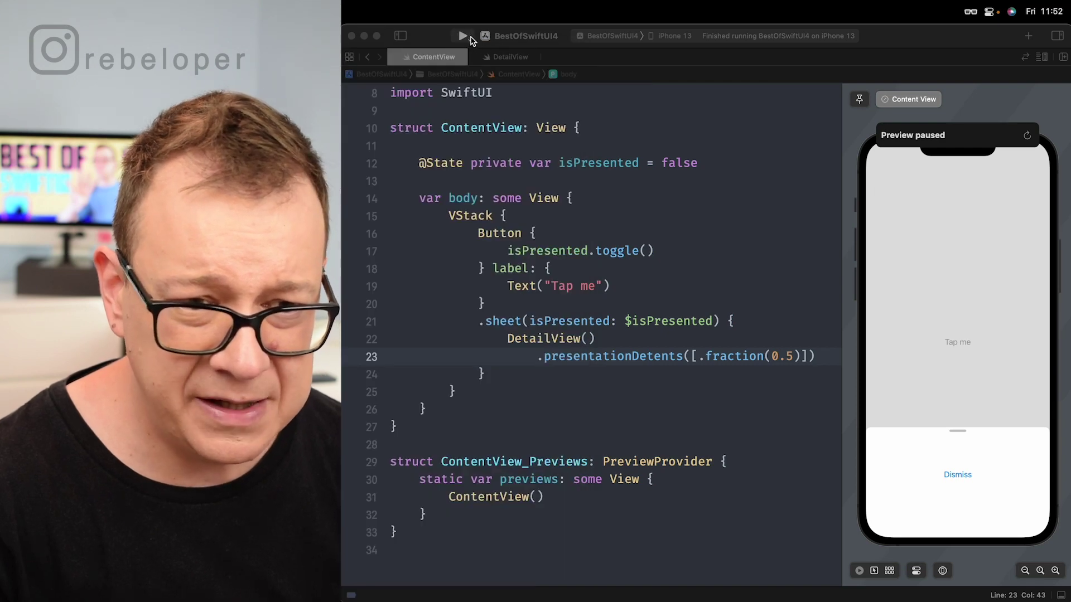
# Retype .fraction(0.5), then on the iPhone 13 simulator open the half-height sheet and dismiss it
pyautogui.click(463, 36)
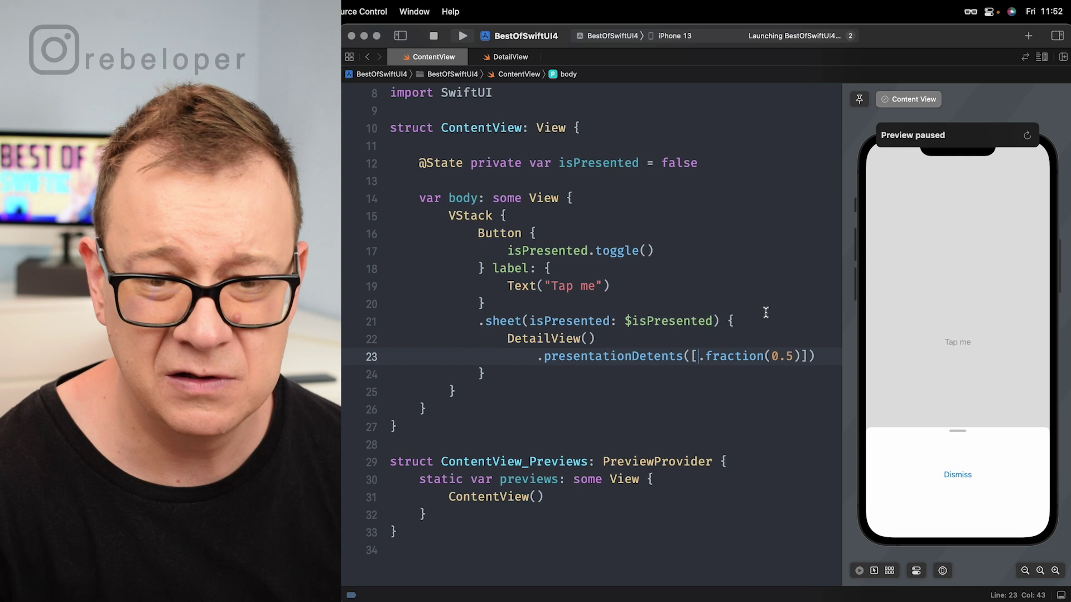
pyautogui.moveTo(800, 357); pyautogui.dragTo(769, 357)
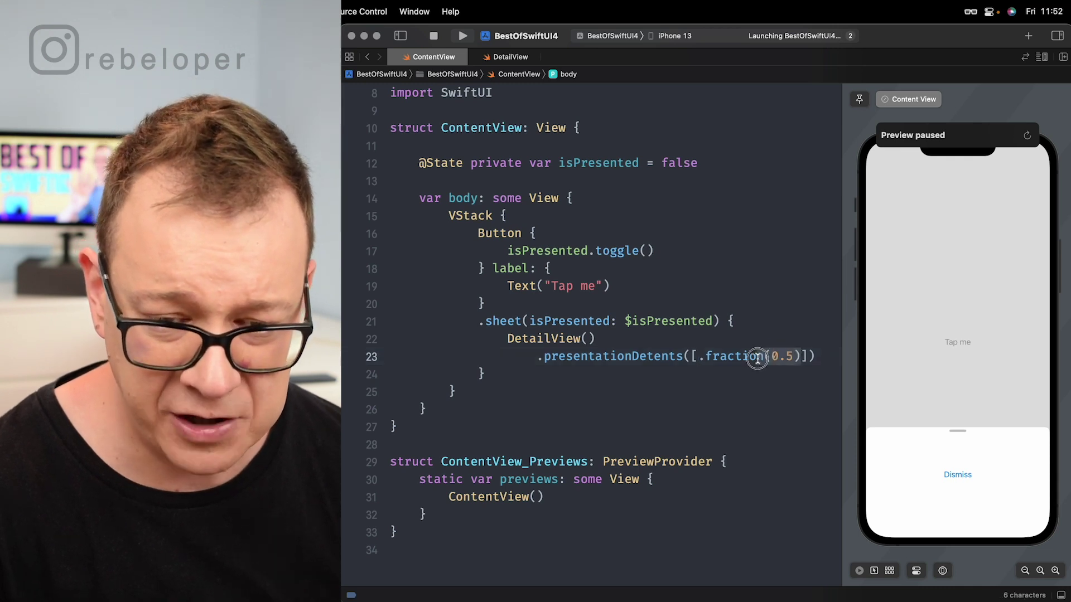
pyautogui.write('n')
pyautogui.press('Escape')
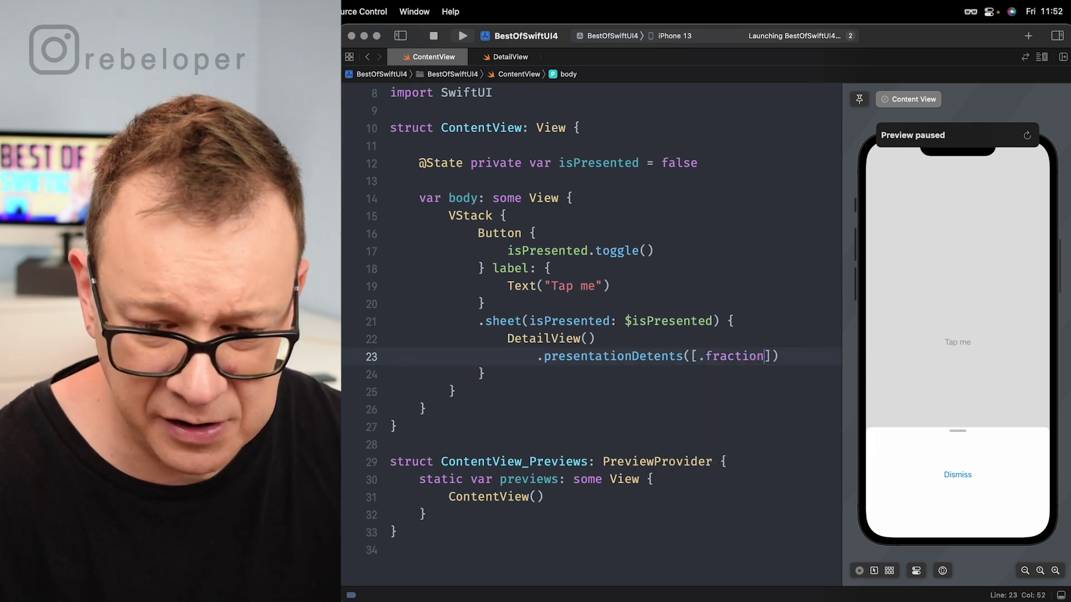
pyautogui.write('(')
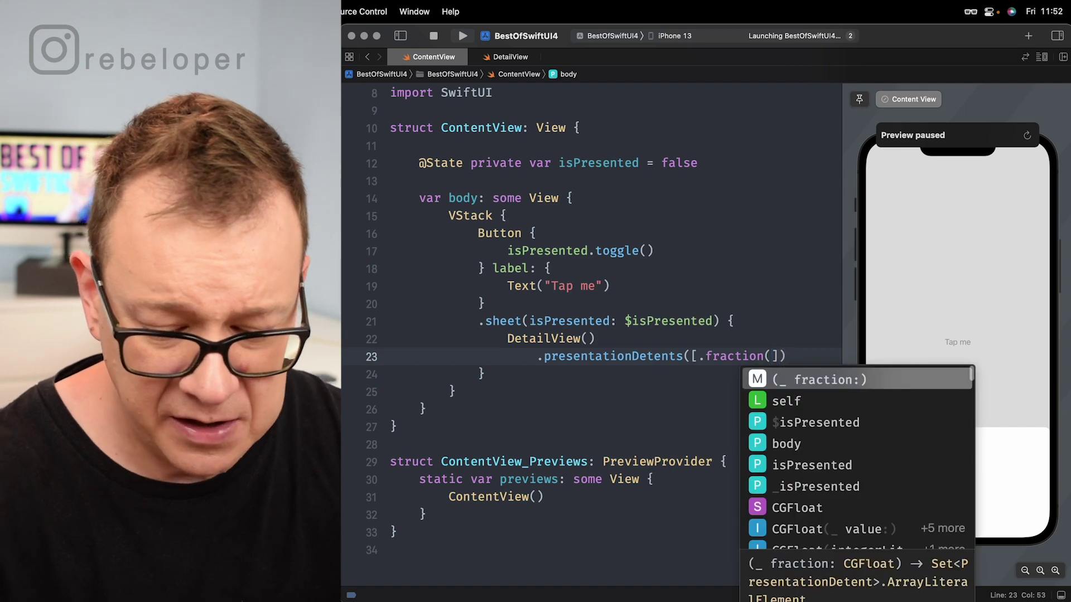
pyautogui.write('0.5')
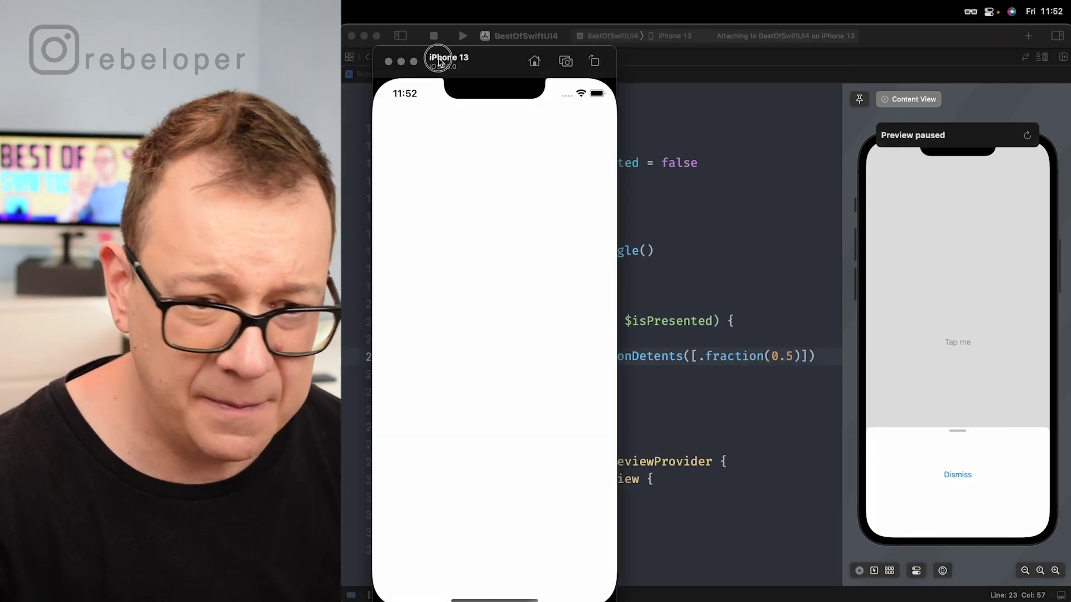
pyautogui.moveTo(438, 63); pyautogui.dragTo(699, 39)
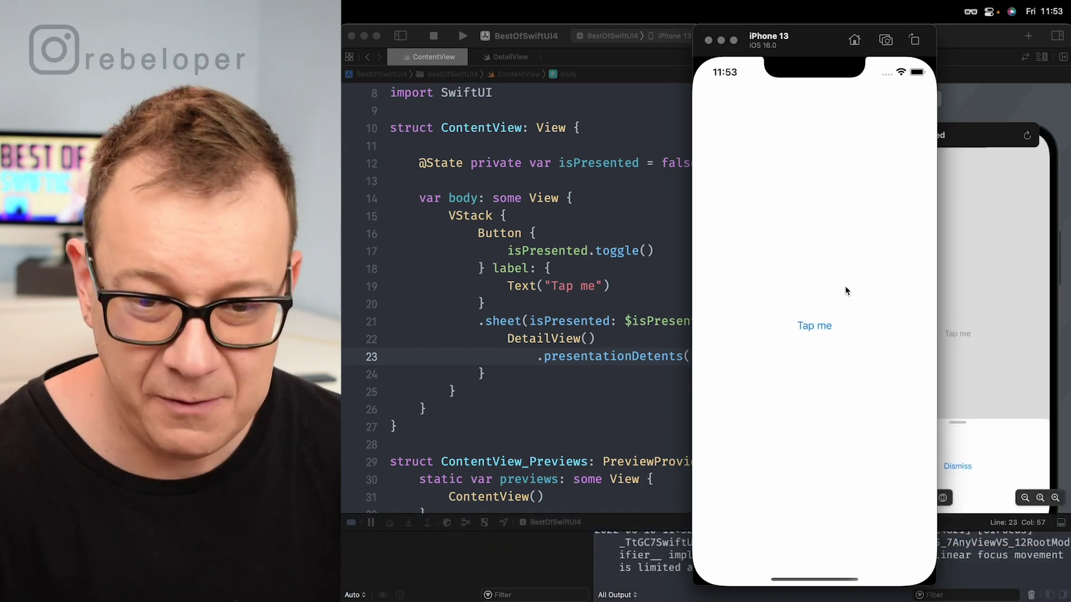
pyautogui.click(811, 327)
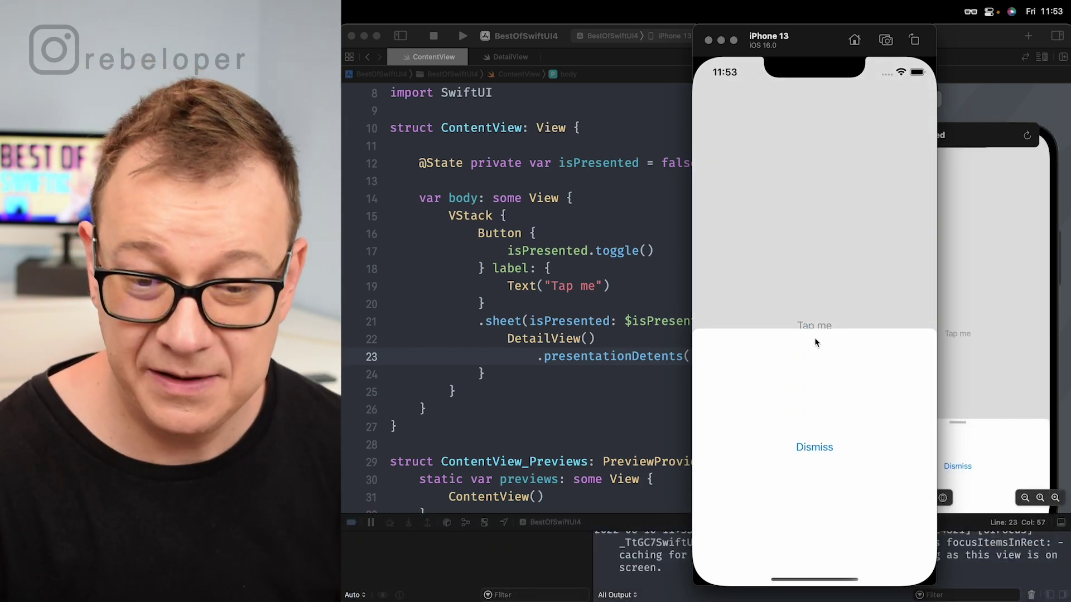
pyautogui.click(819, 447)
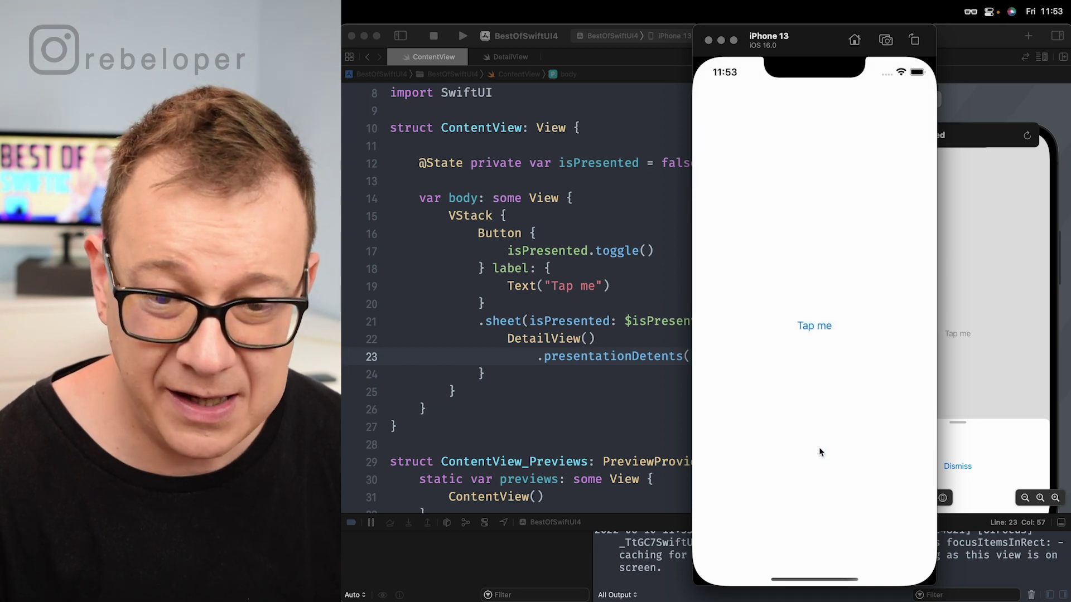
# Stop the running app, go to the end of line 23, and collapse the debug area
pyautogui.click(623, 285)
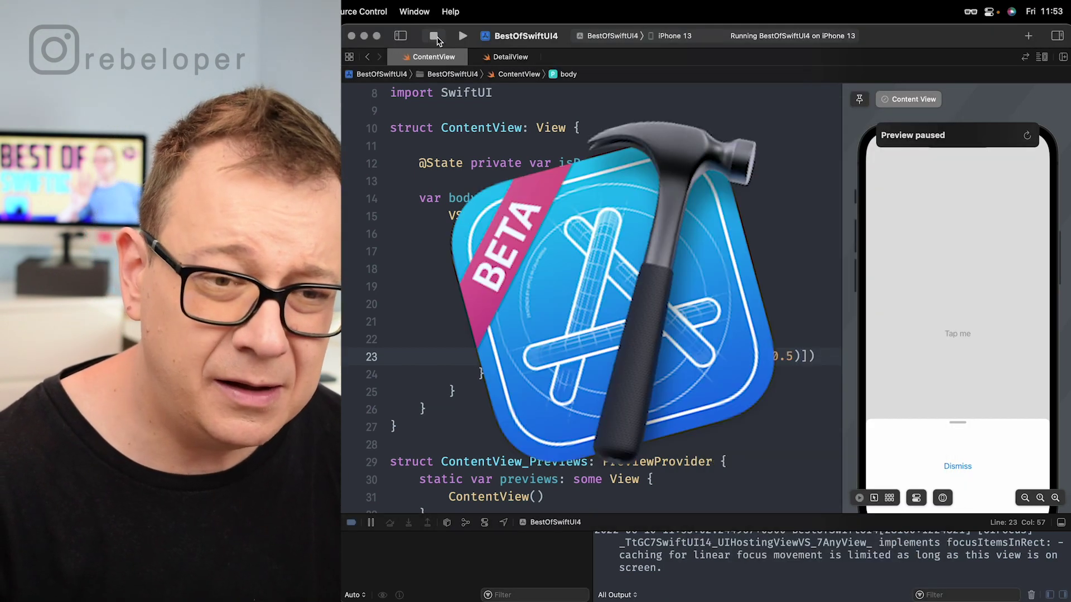
pyautogui.click(434, 36)
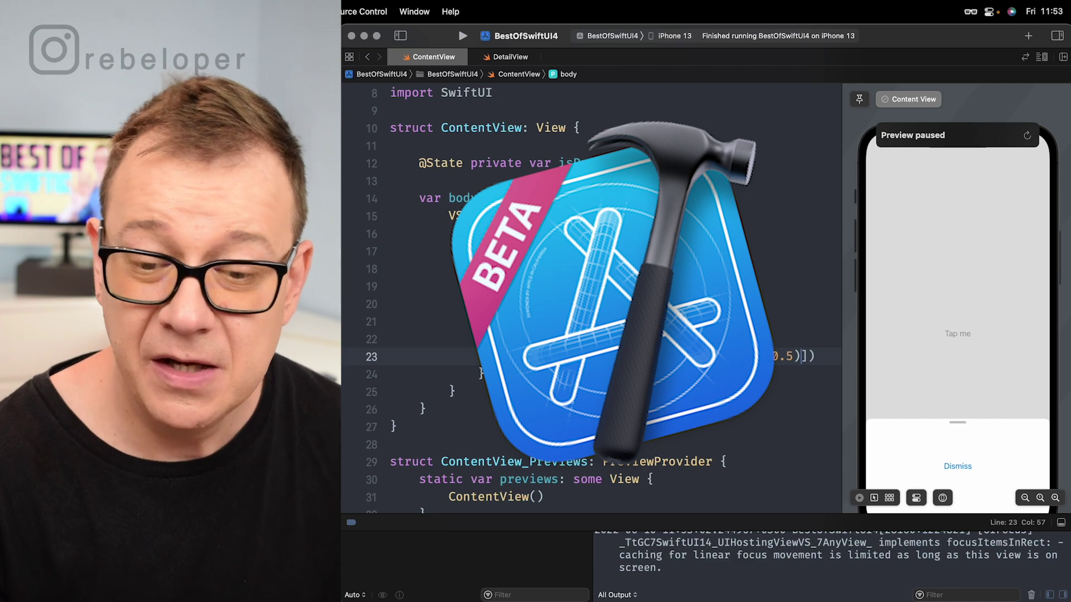
pyautogui.press('Right')
pyautogui.press('Right')
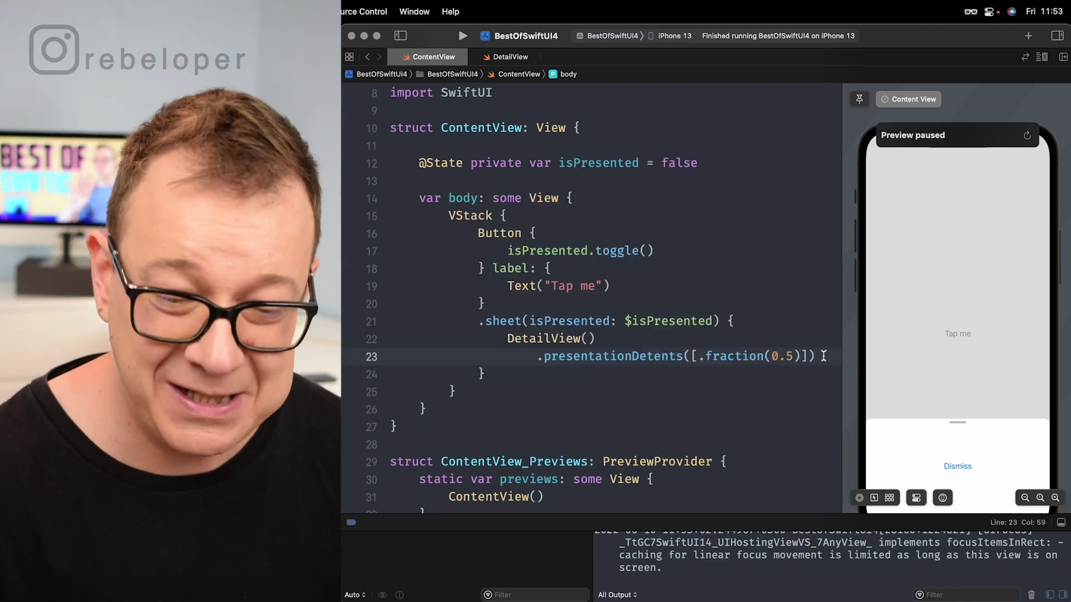
pyautogui.click(1060, 523)
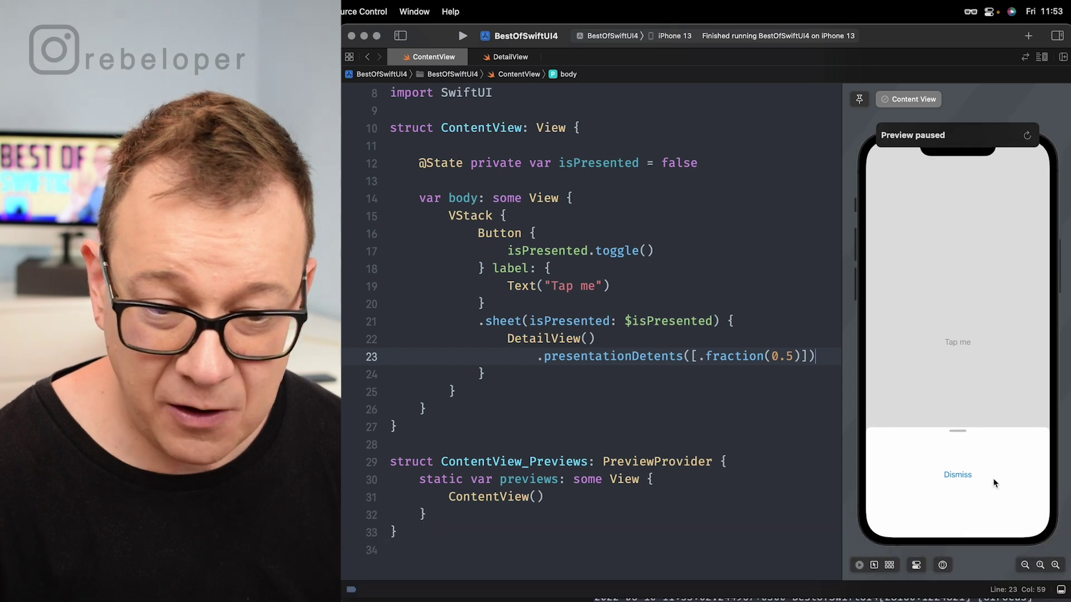
# Add .presentationDragIndicator(.hidden) on a new indented line below the presentationDetents line
pyautogui.press('Return')
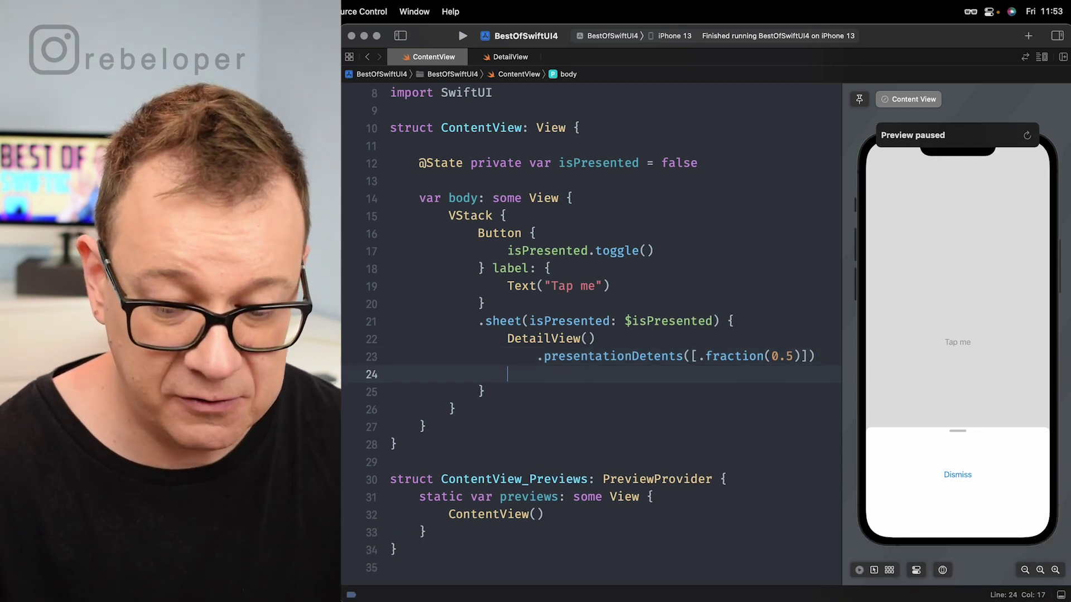
pyautogui.press('Tab')
pyautogui.write('.')
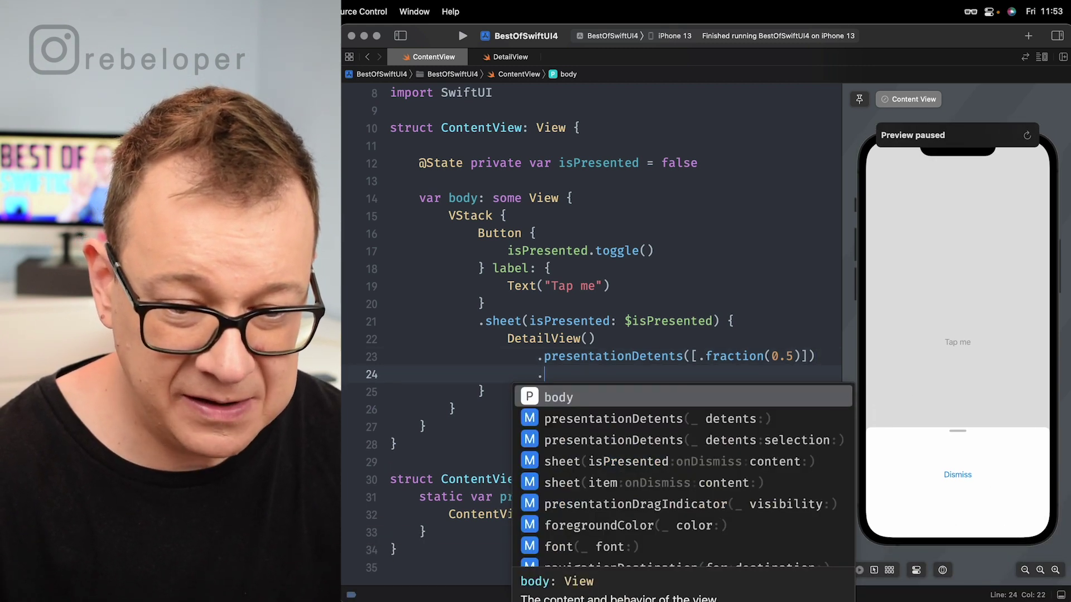
pyautogui.write('prese')
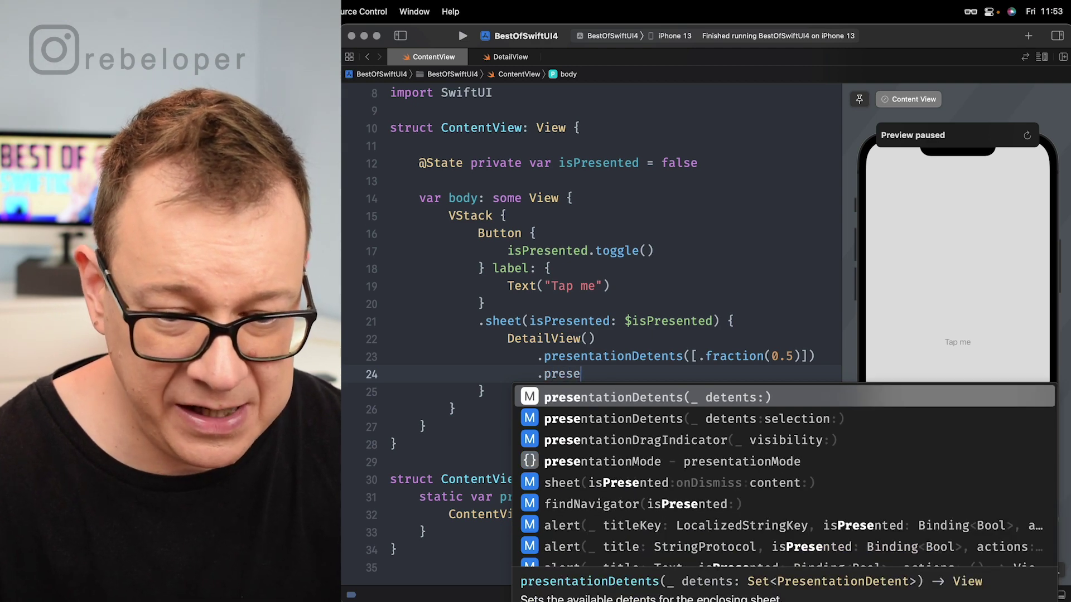
pyautogui.press('Down')
pyautogui.press('Down')
pyautogui.press('Return')
pyautogui.write('.')
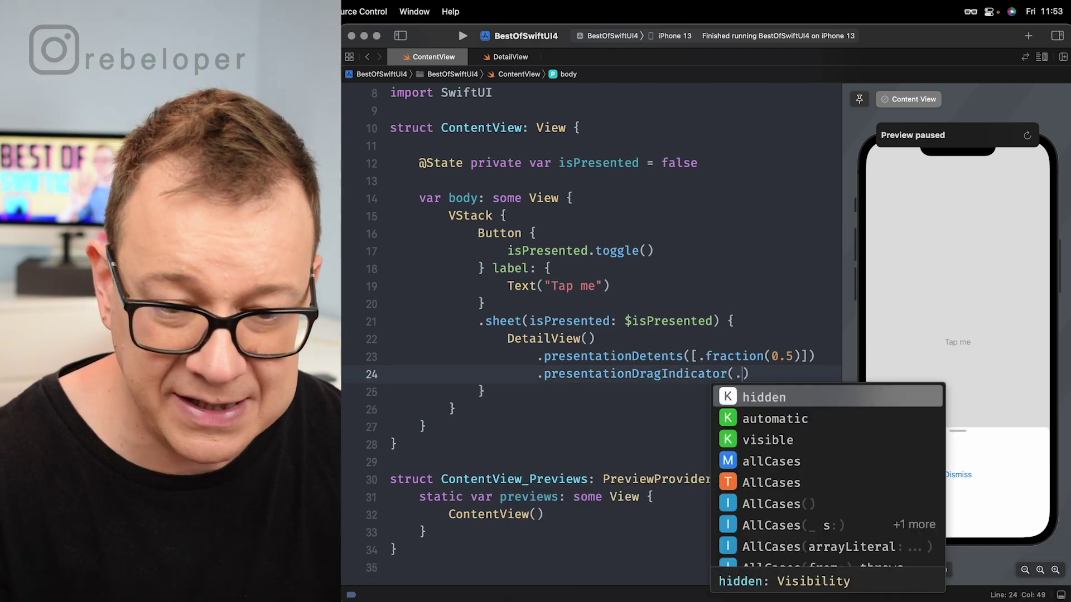
pyautogui.press('Return')
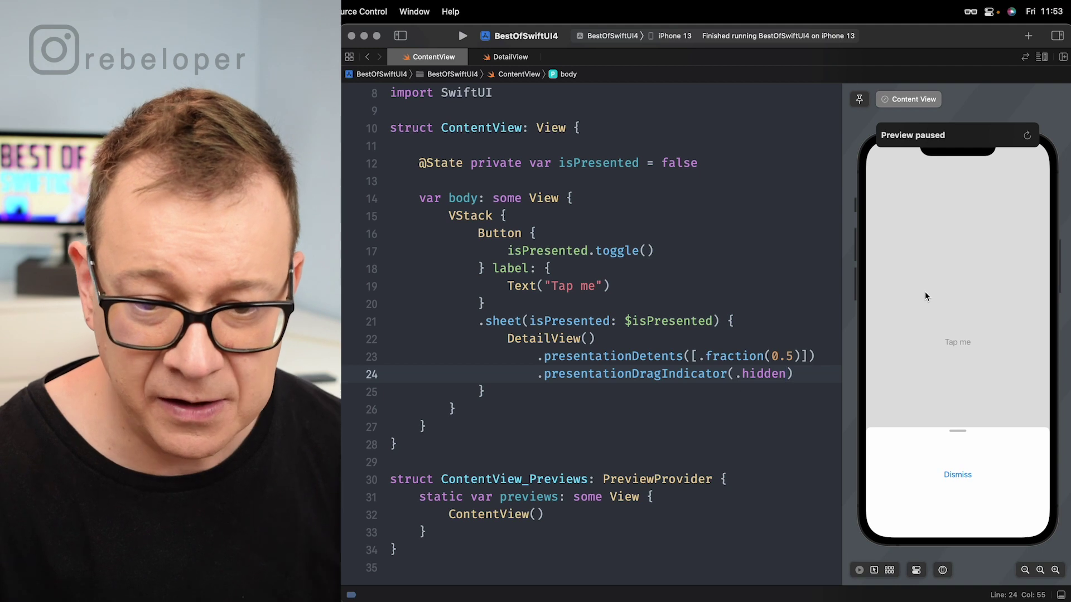
pyautogui.click(978, 347)
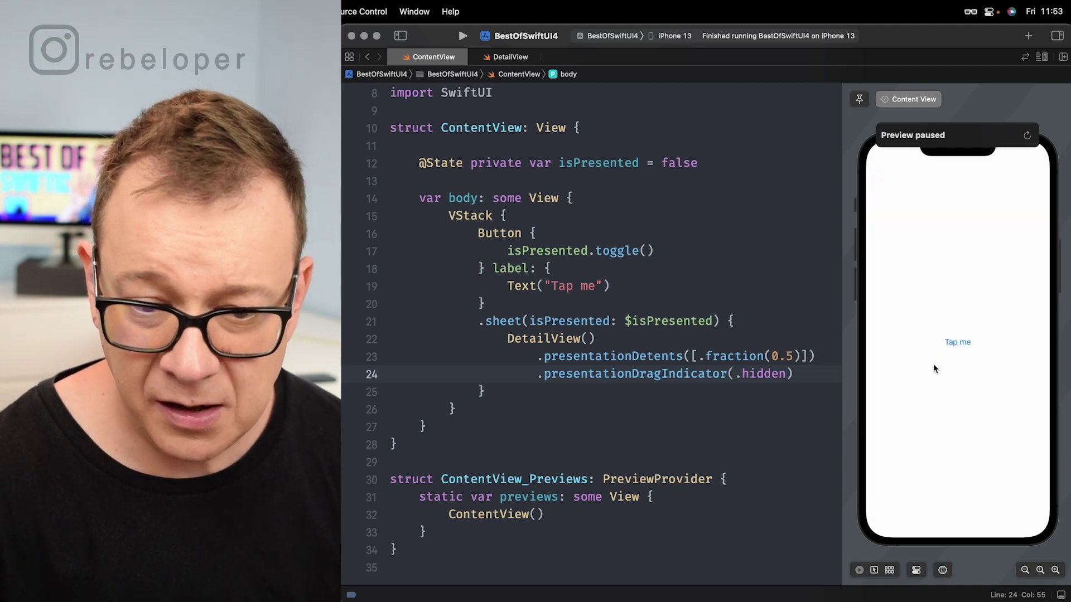
# Replace fraction(0.5) with the .medium and .large detents
pyautogui.click(801, 355)
pyautogui.moveTo(800, 355); pyautogui.dragTo(705, 355)
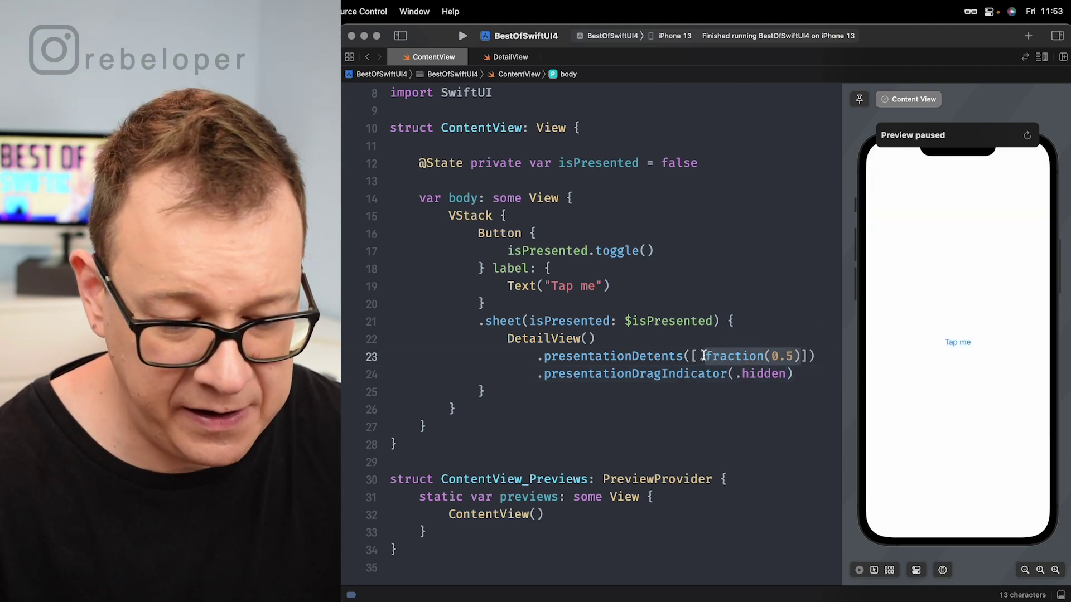
pyautogui.write('med')
pyautogui.press('Return')
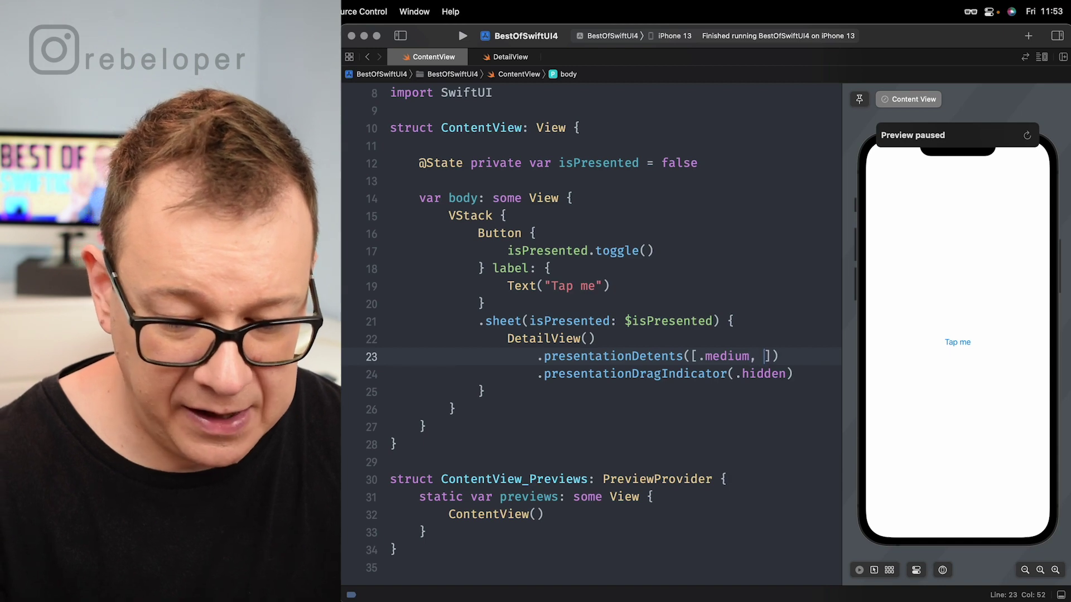
pyautogui.write('.l')
pyautogui.press('Return')
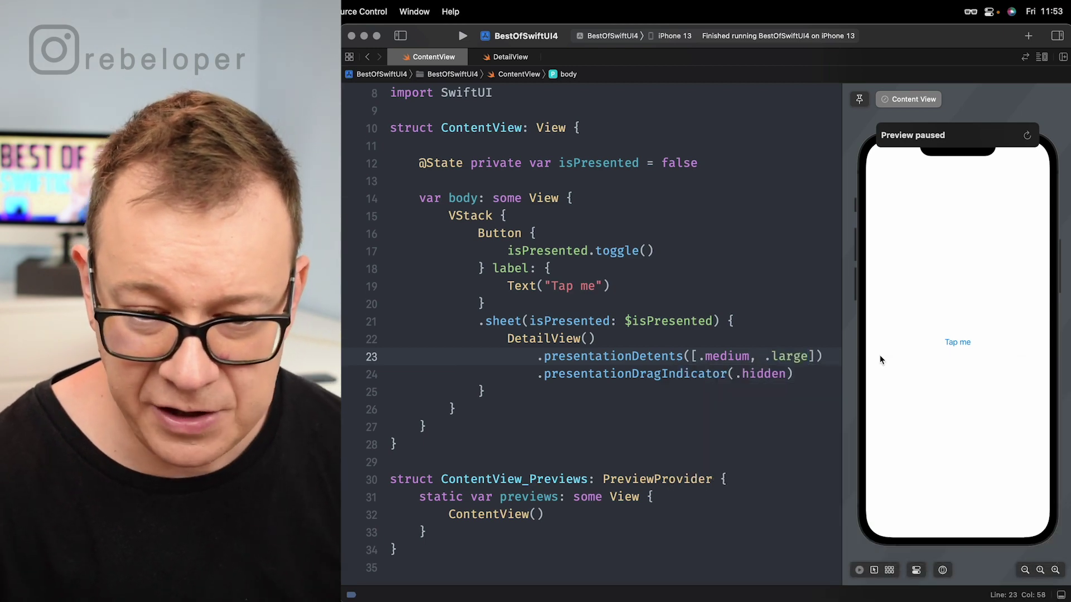
# In the resumed live preview, open the sheet, drag it between medium and large, then dismiss it
pyautogui.click(961, 344)
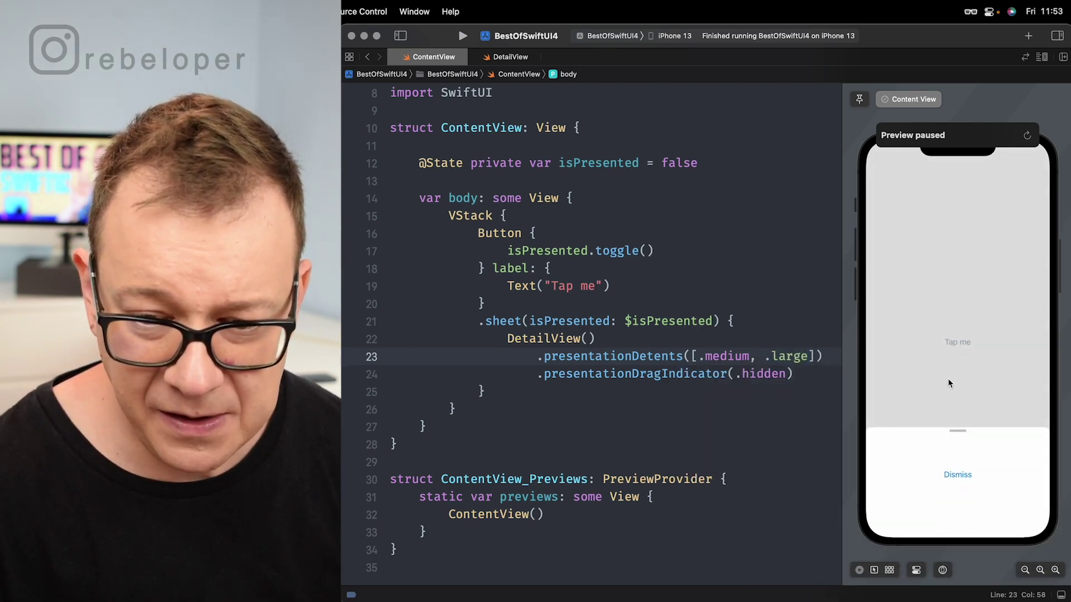
pyautogui.click(949, 363)
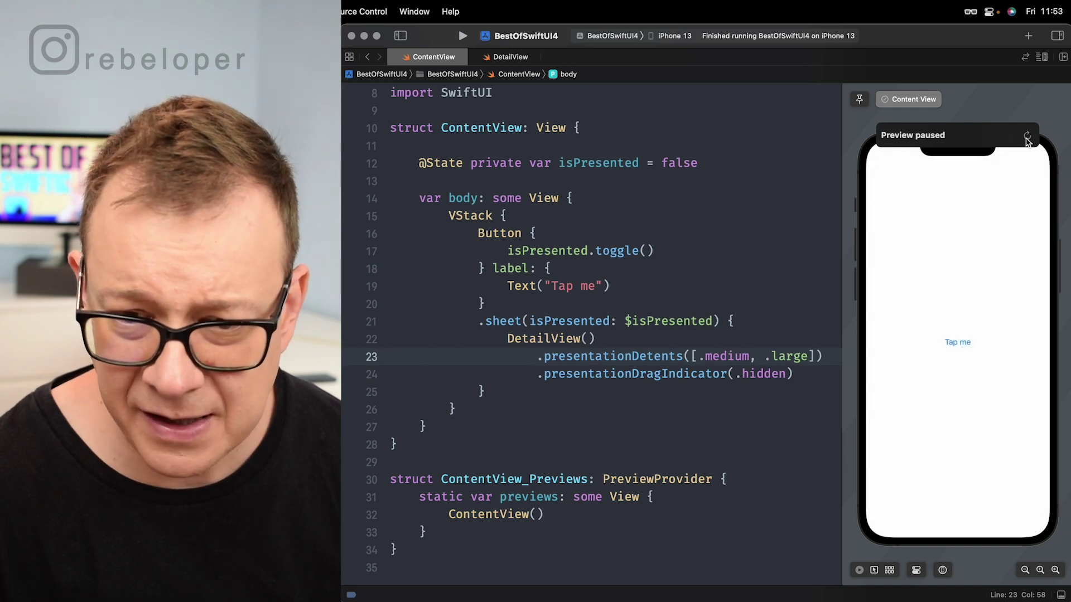
pyautogui.click(1027, 138)
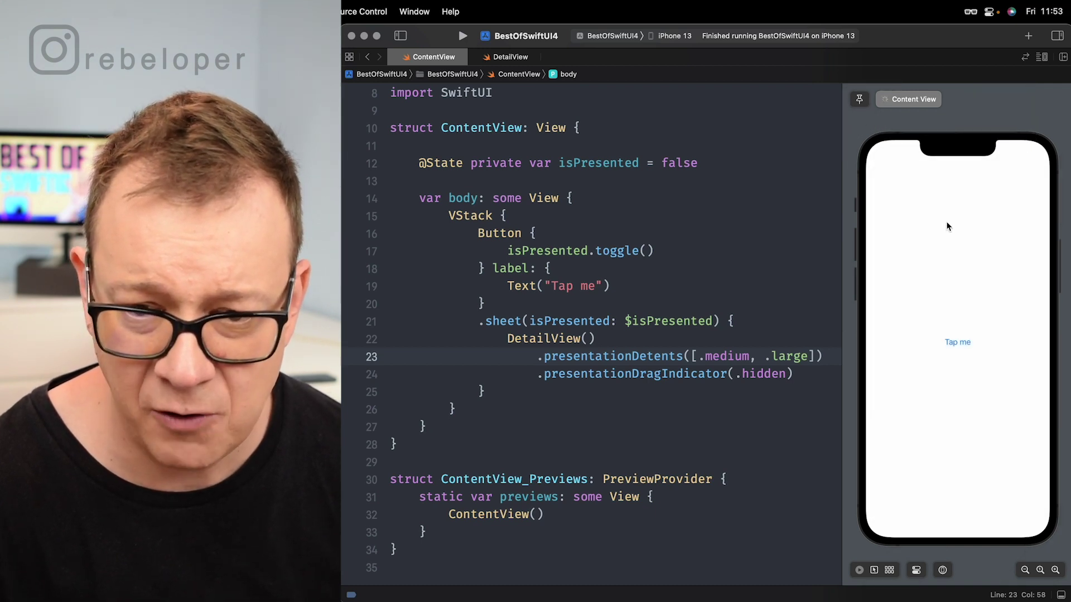
pyautogui.click(954, 349)
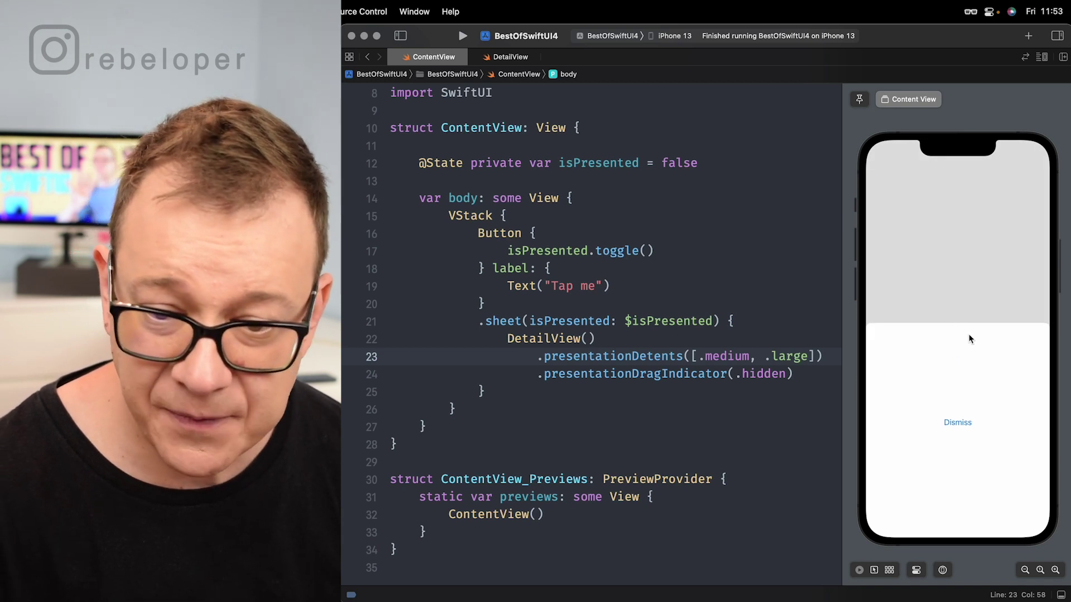
pyautogui.moveTo(950, 328); pyautogui.dragTo(952, 238)
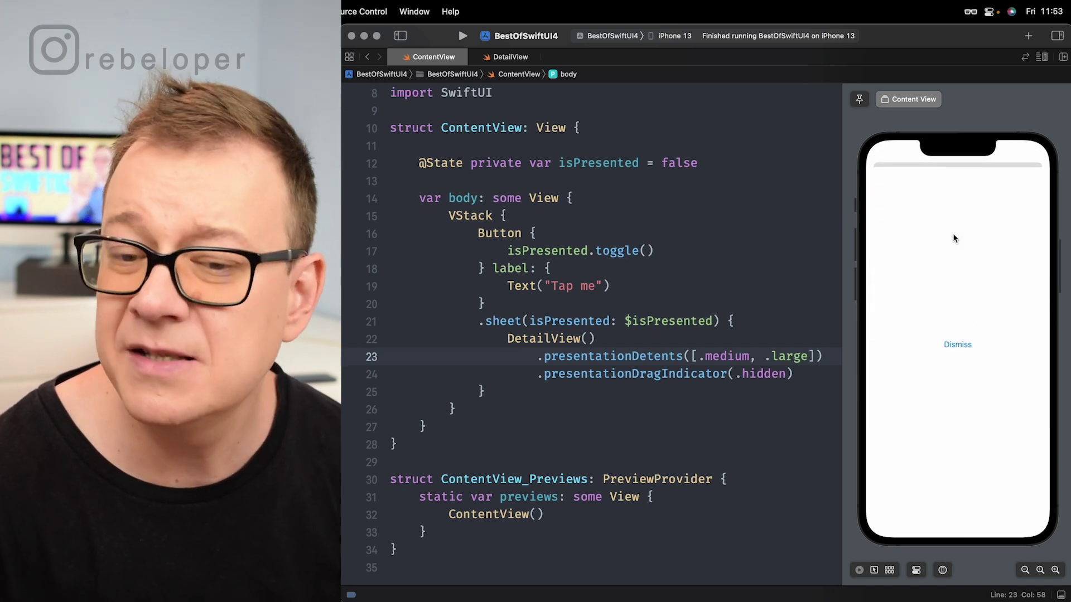
pyautogui.moveTo(956, 173); pyautogui.dragTo(953, 324)
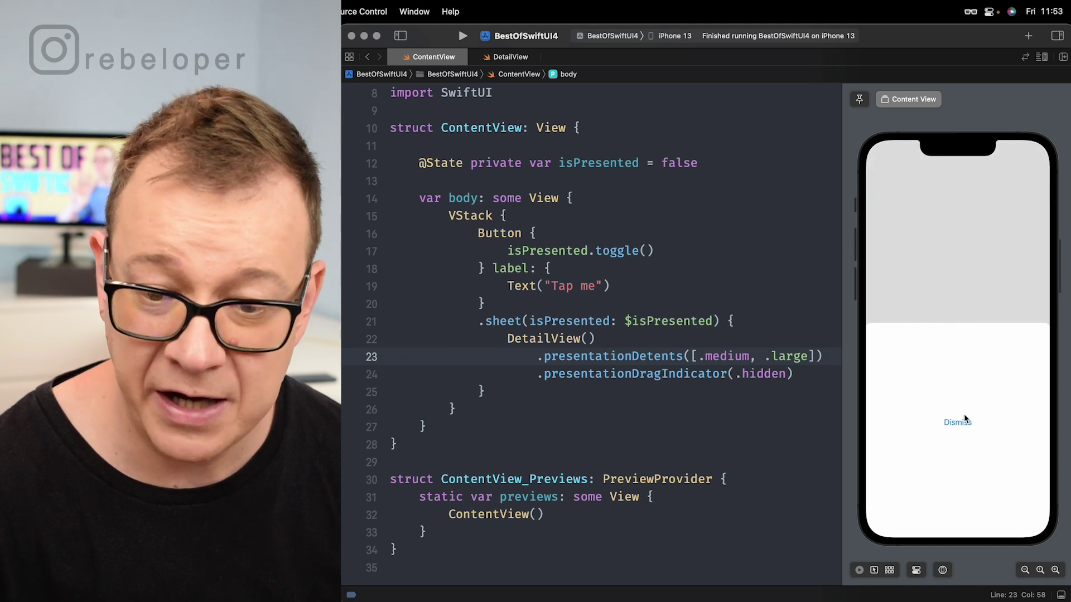
pyautogui.click(962, 419)
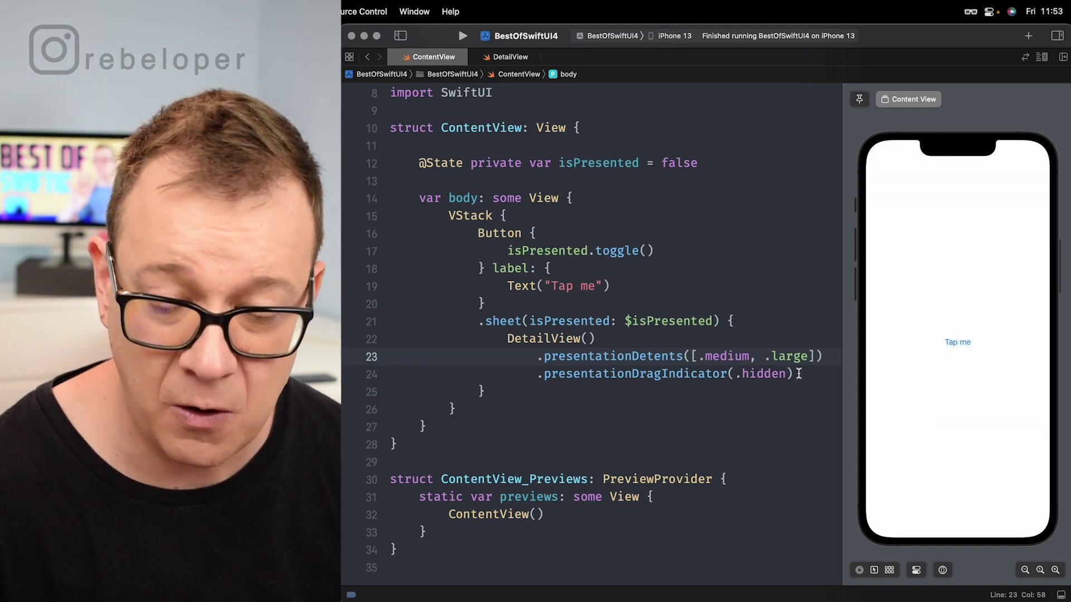